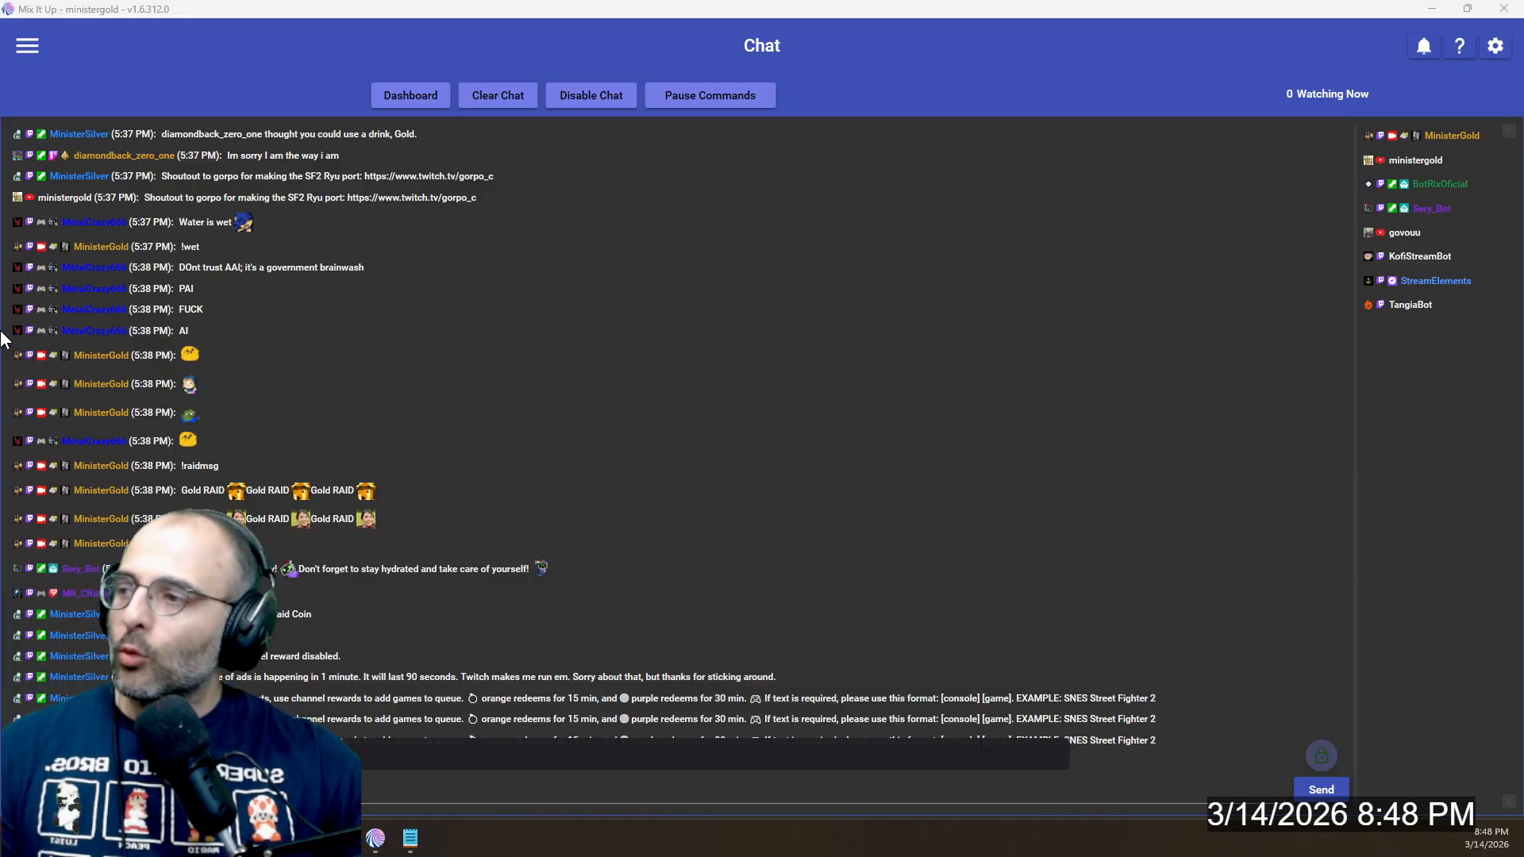
Check the installed version on the About page and return to the Chat page.
click(24, 48)
scroll(103, 603, down, 2)
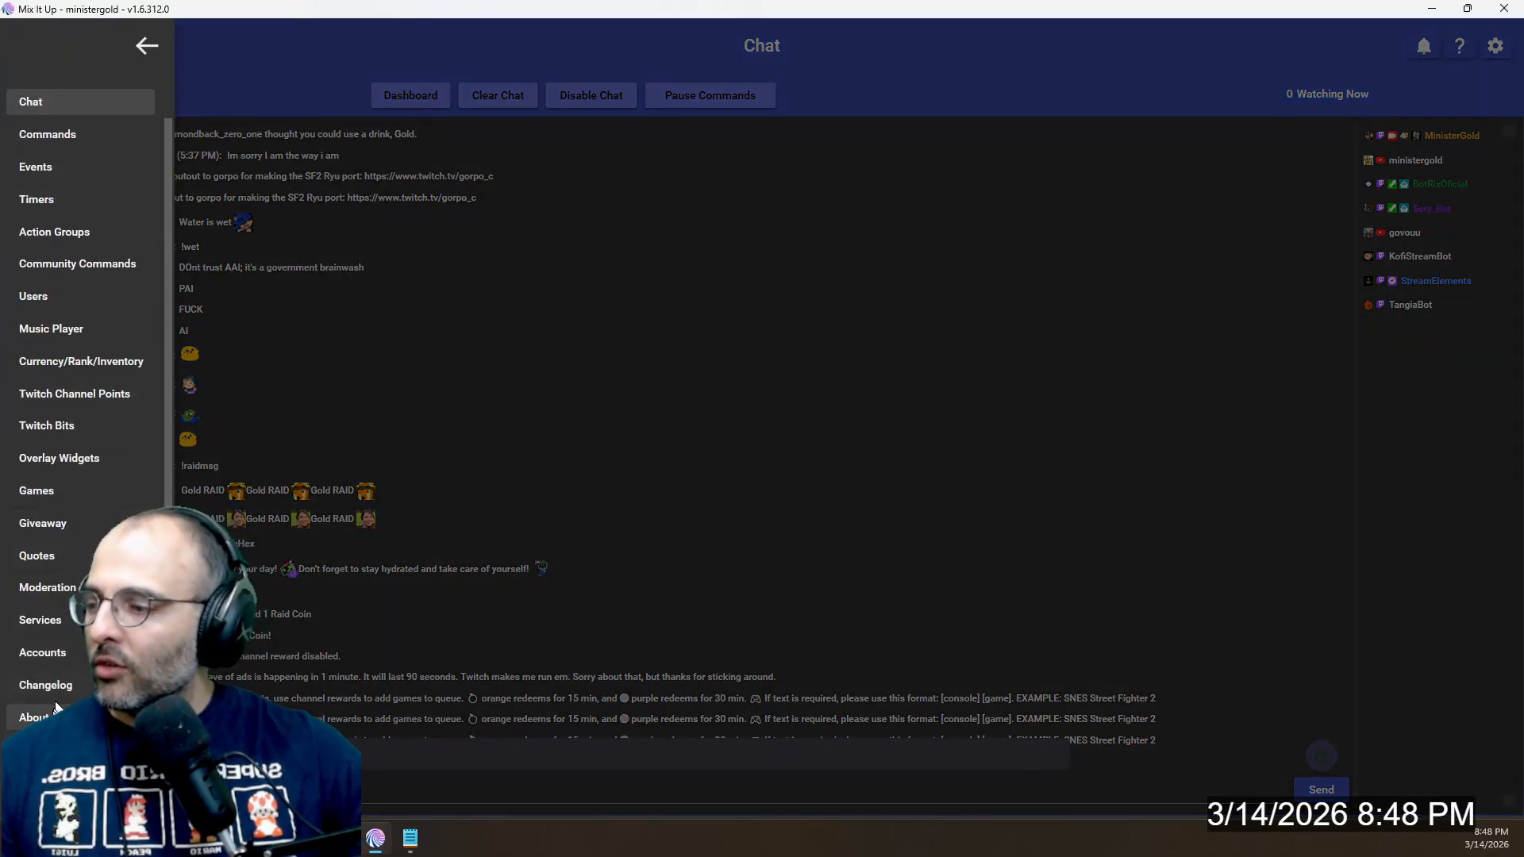
click(95, 717)
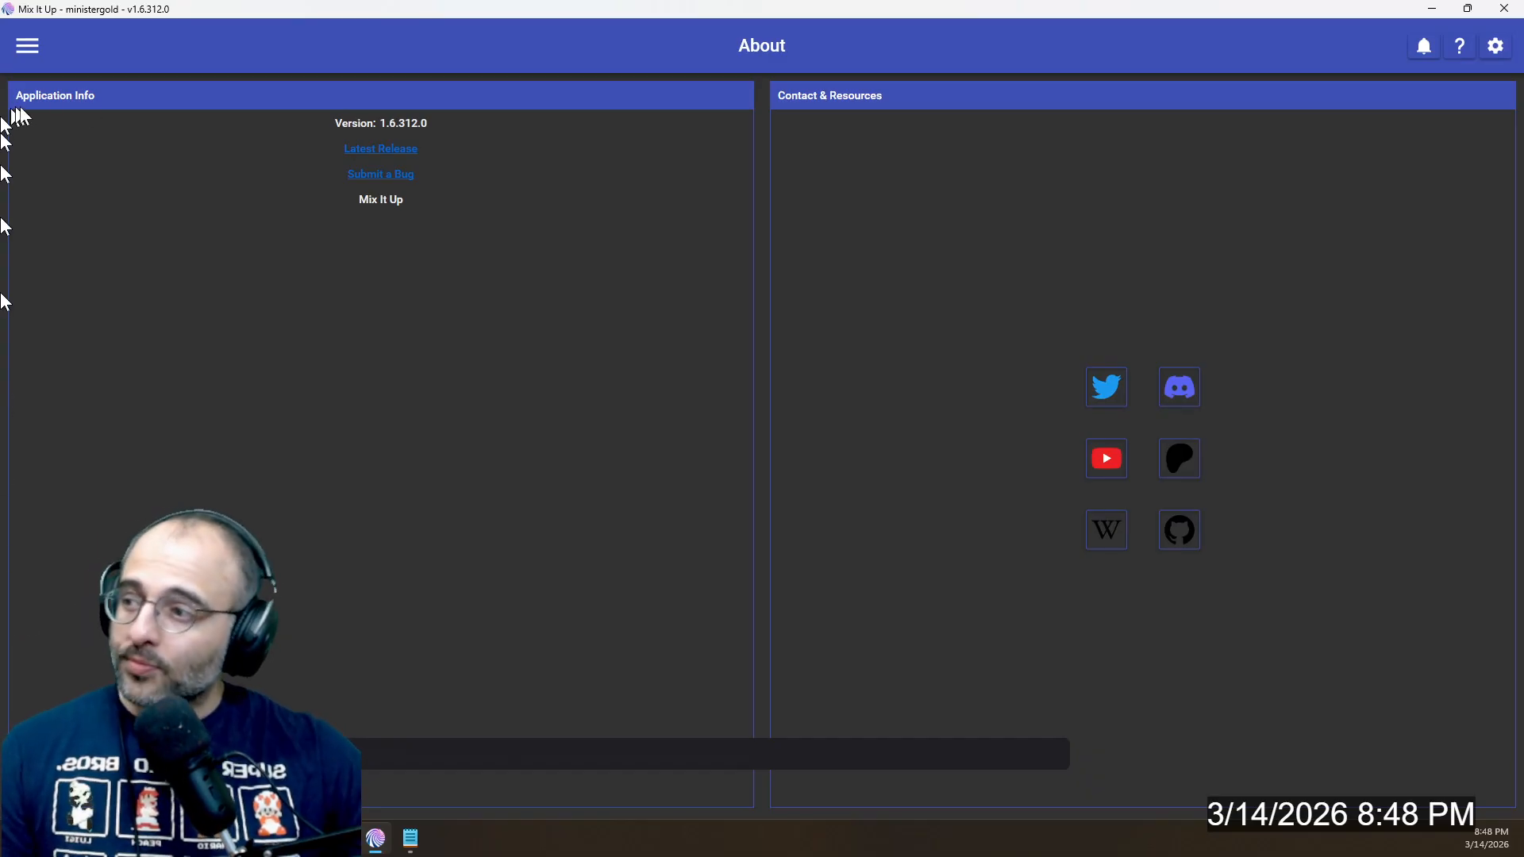
click(26, 46)
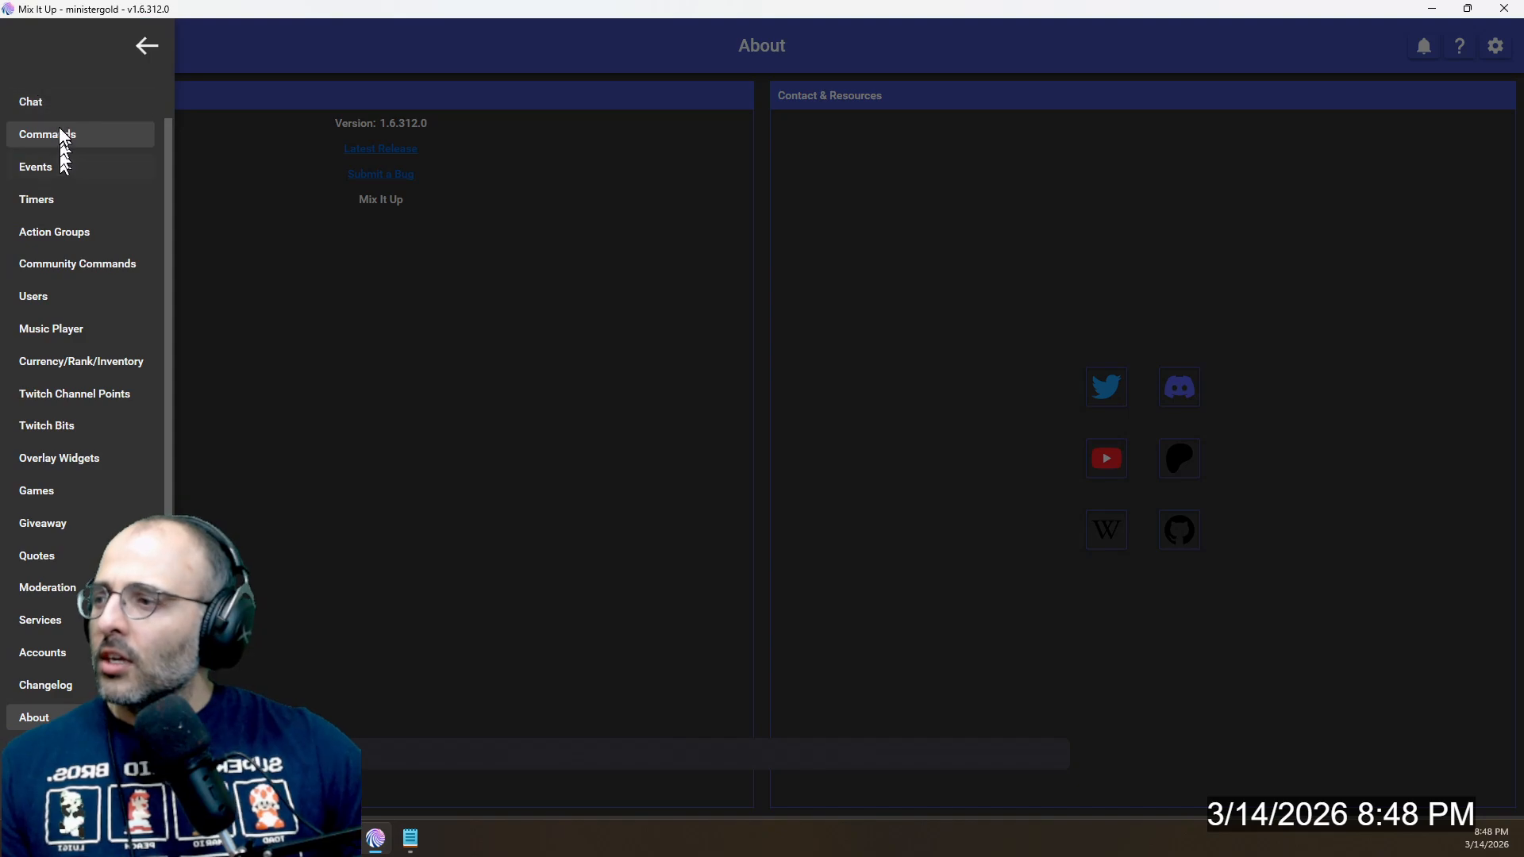
click(58, 111)
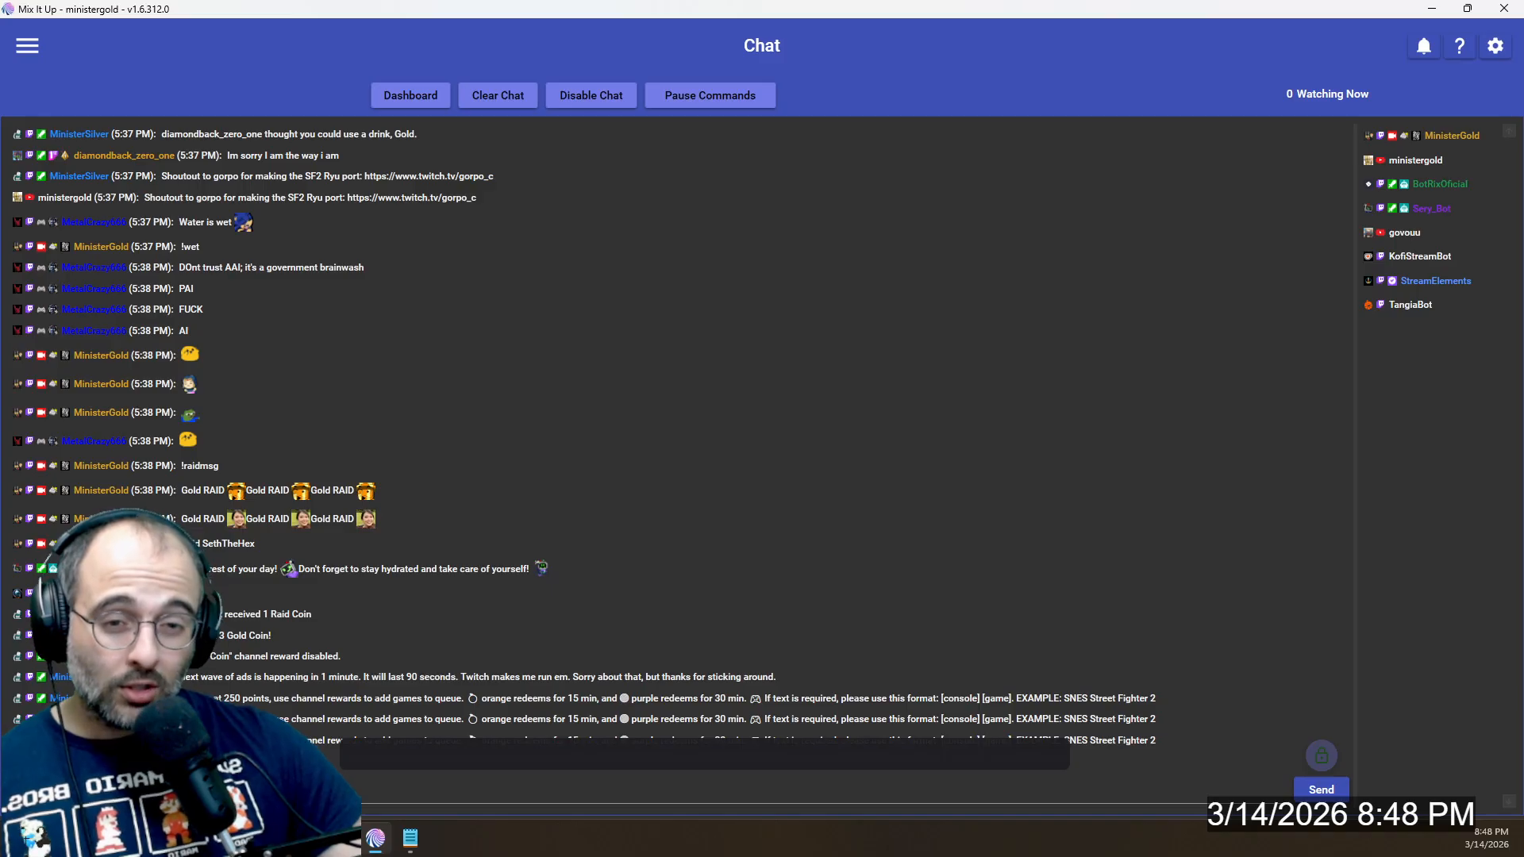
Switch to OBS Studio, turn on Studio Mode and load the Overlays Scene into the preview.
drag(1523, 56, 683, 107)
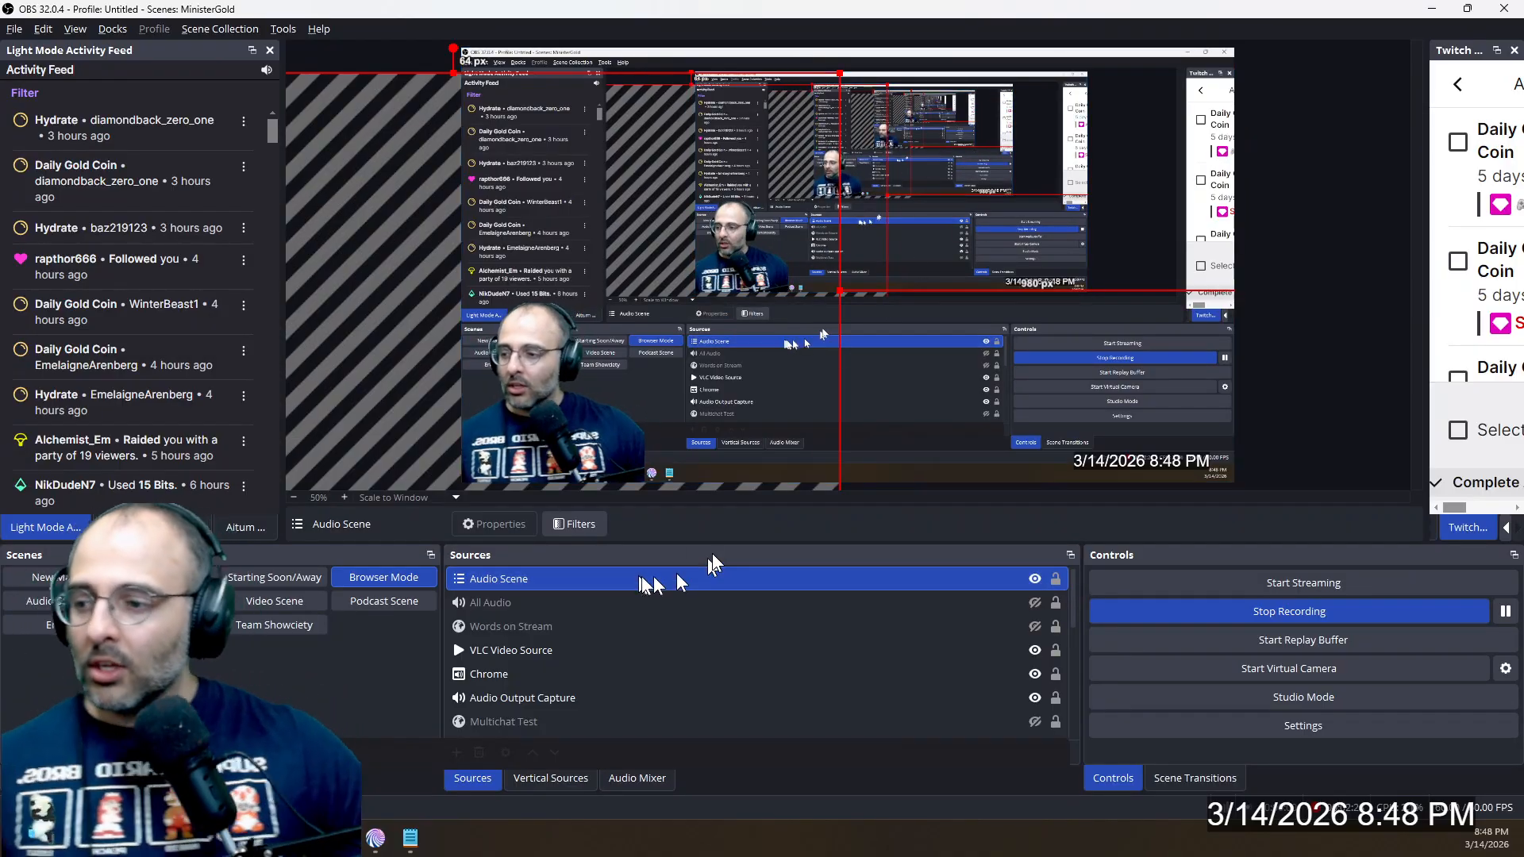
click(1216, 693)
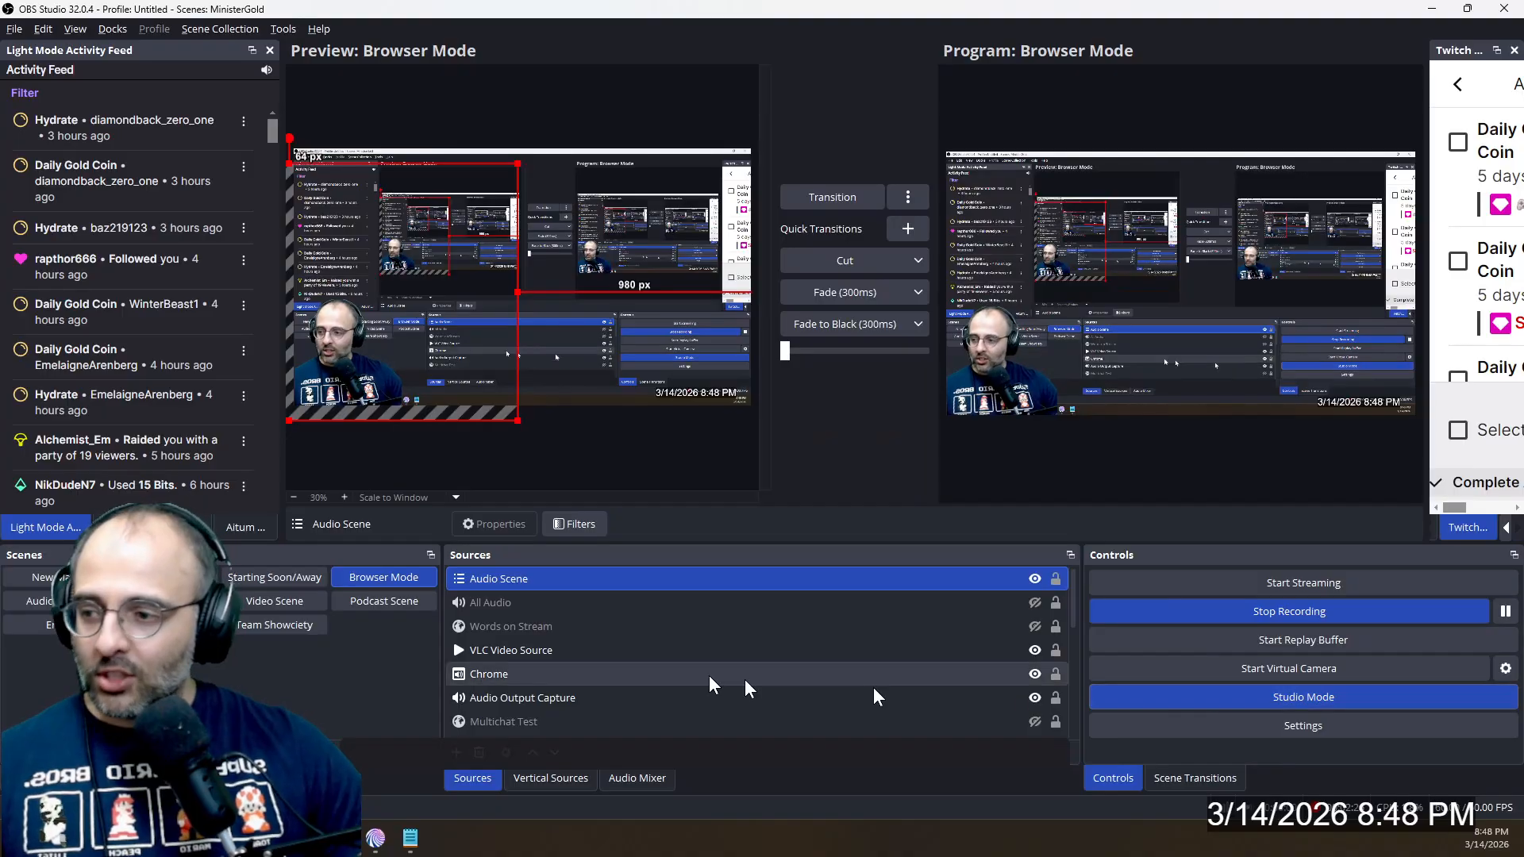
click(165, 602)
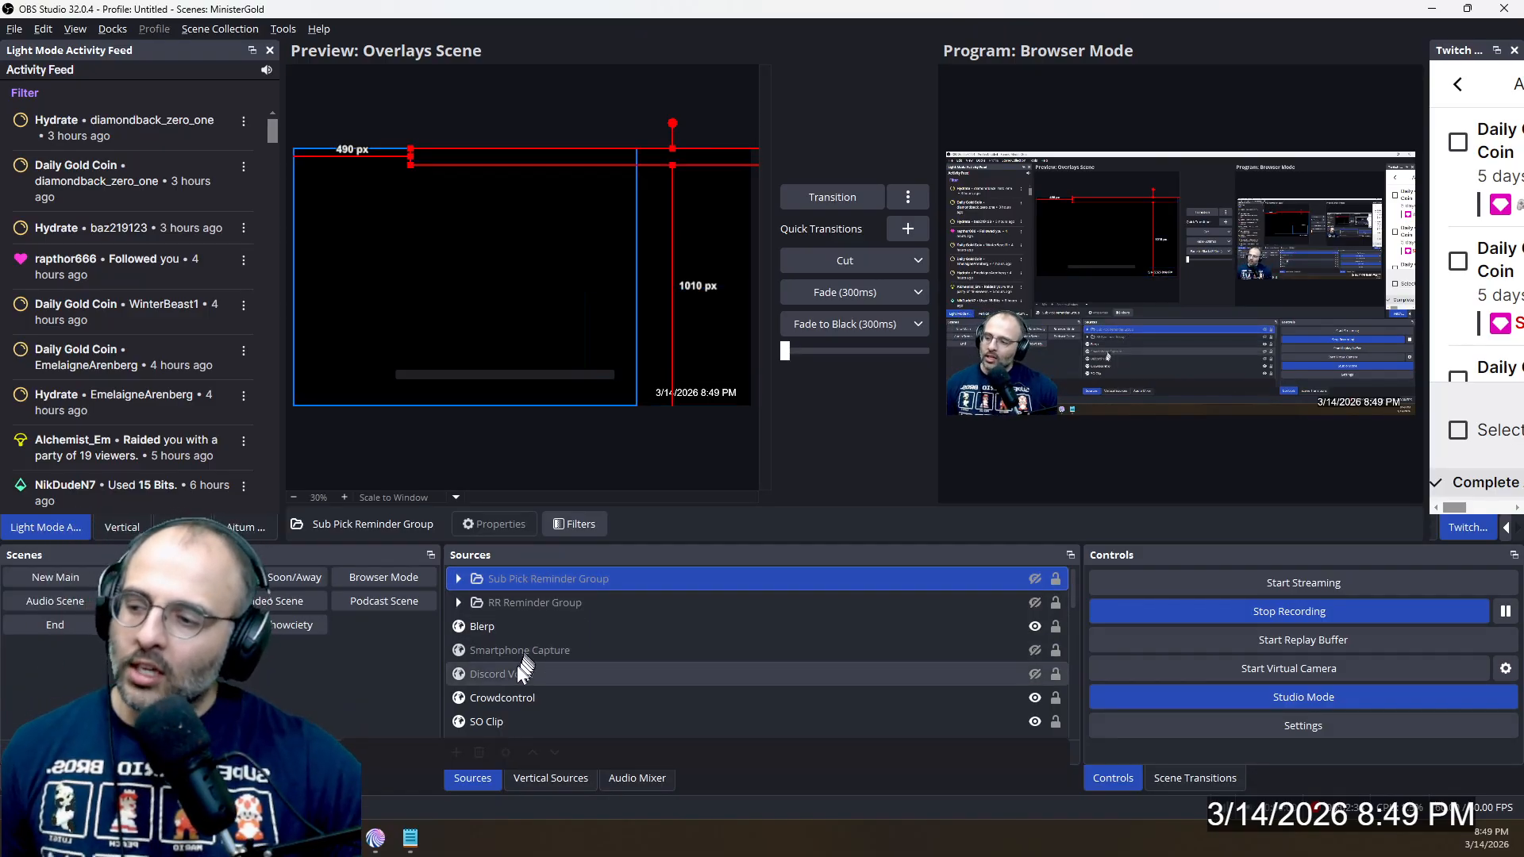
Review the source types that can be added and briefly show the RR Reminder Group before hiding it again.
click(456, 752)
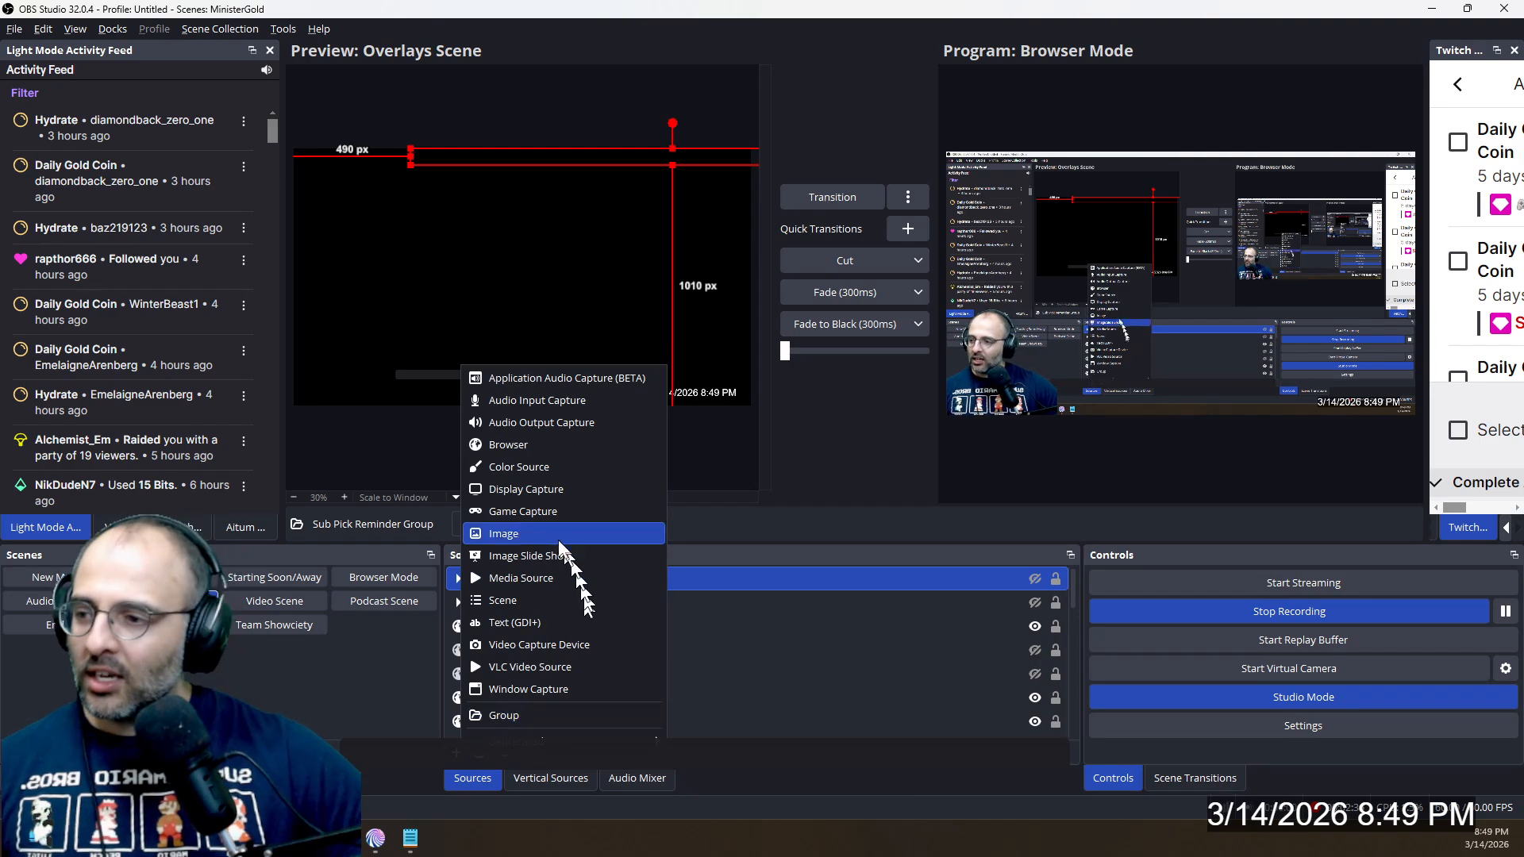
click(388, 712)
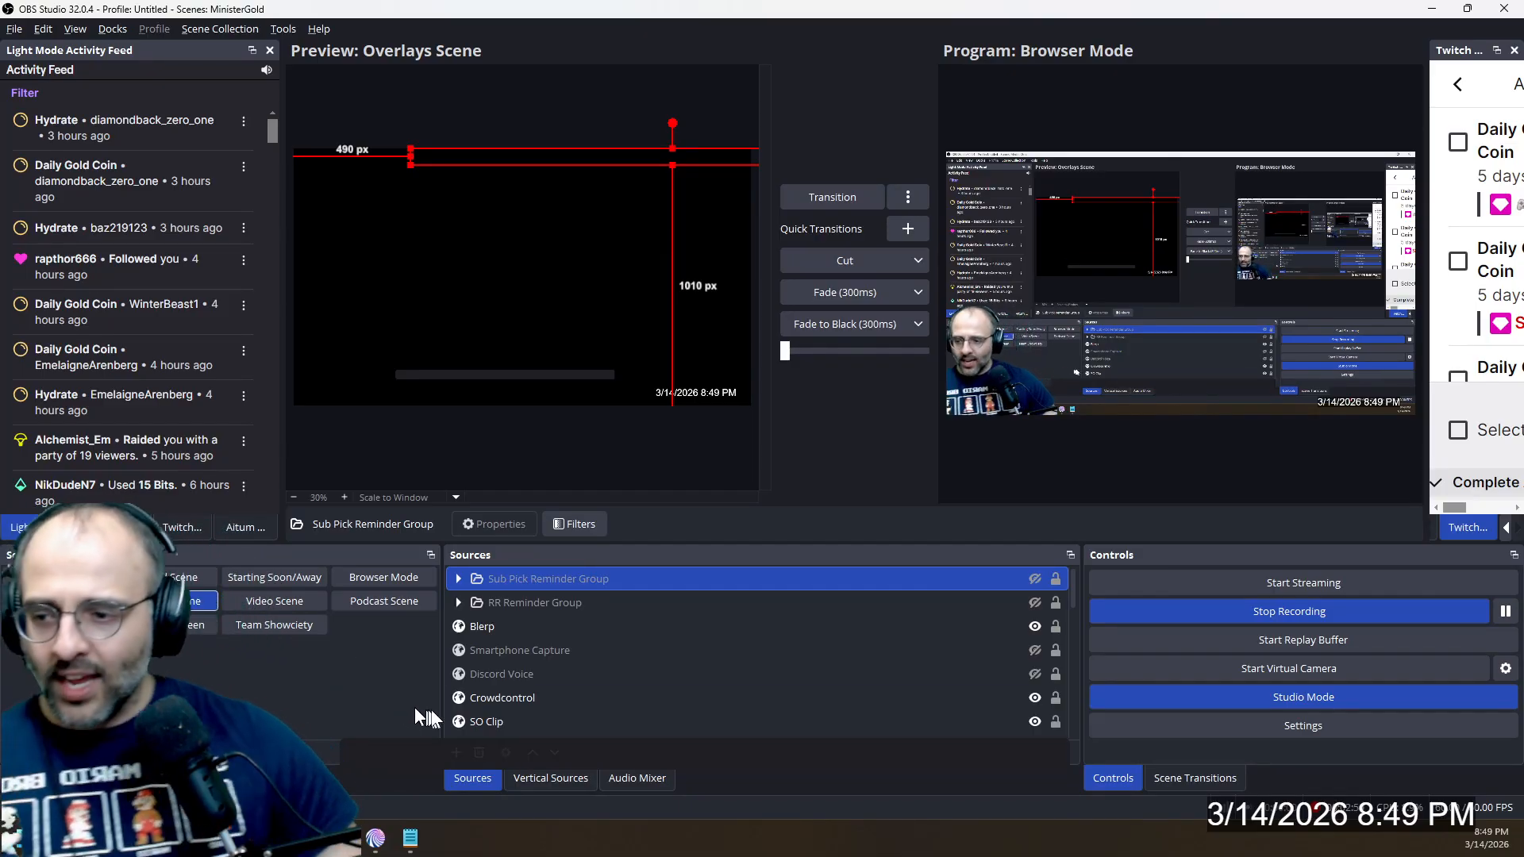
click(1035, 603)
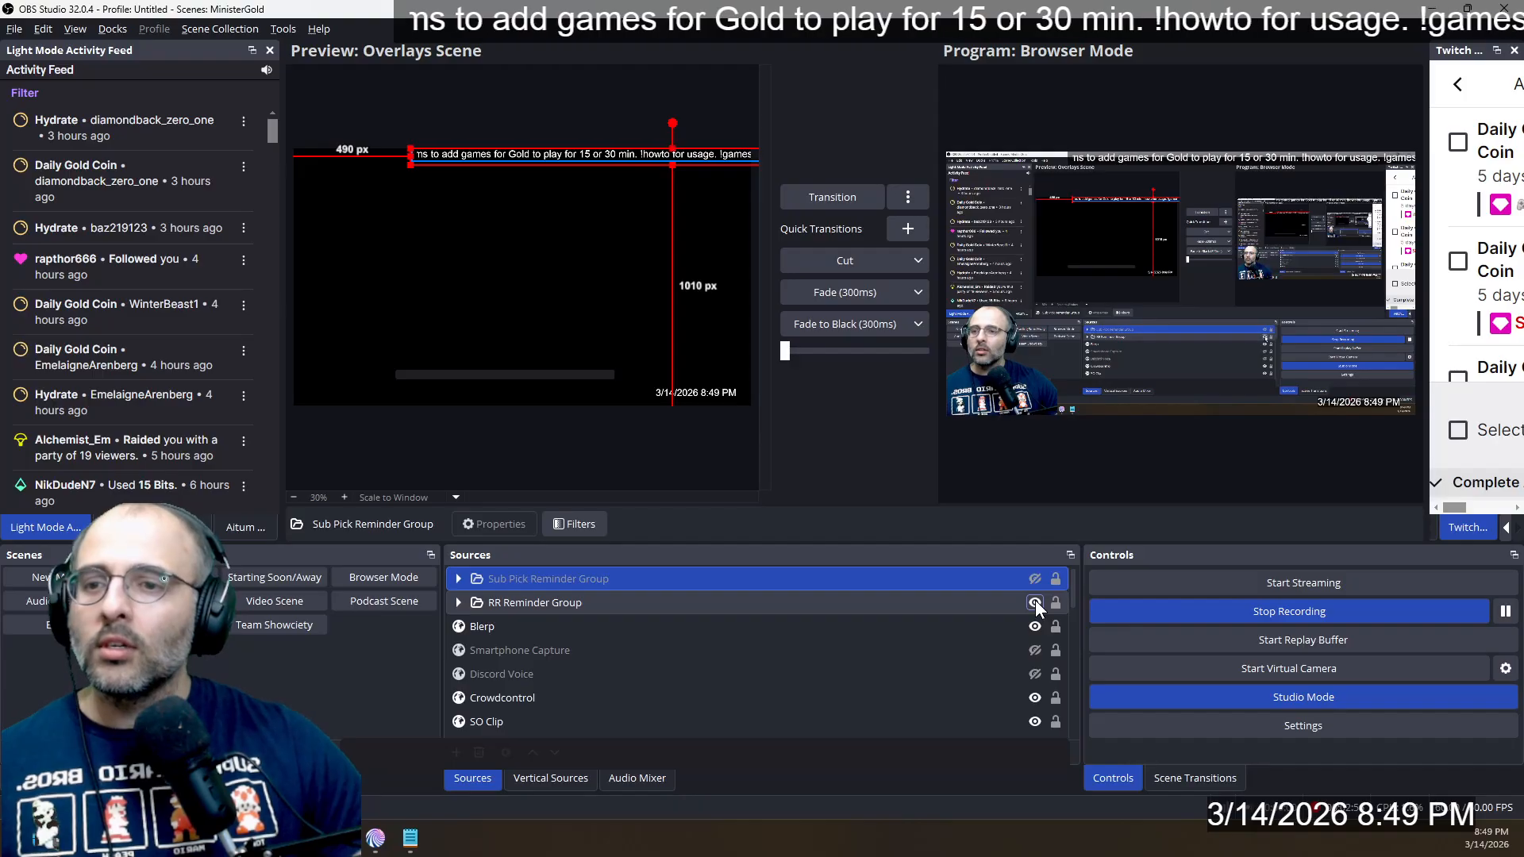
click(1035, 603)
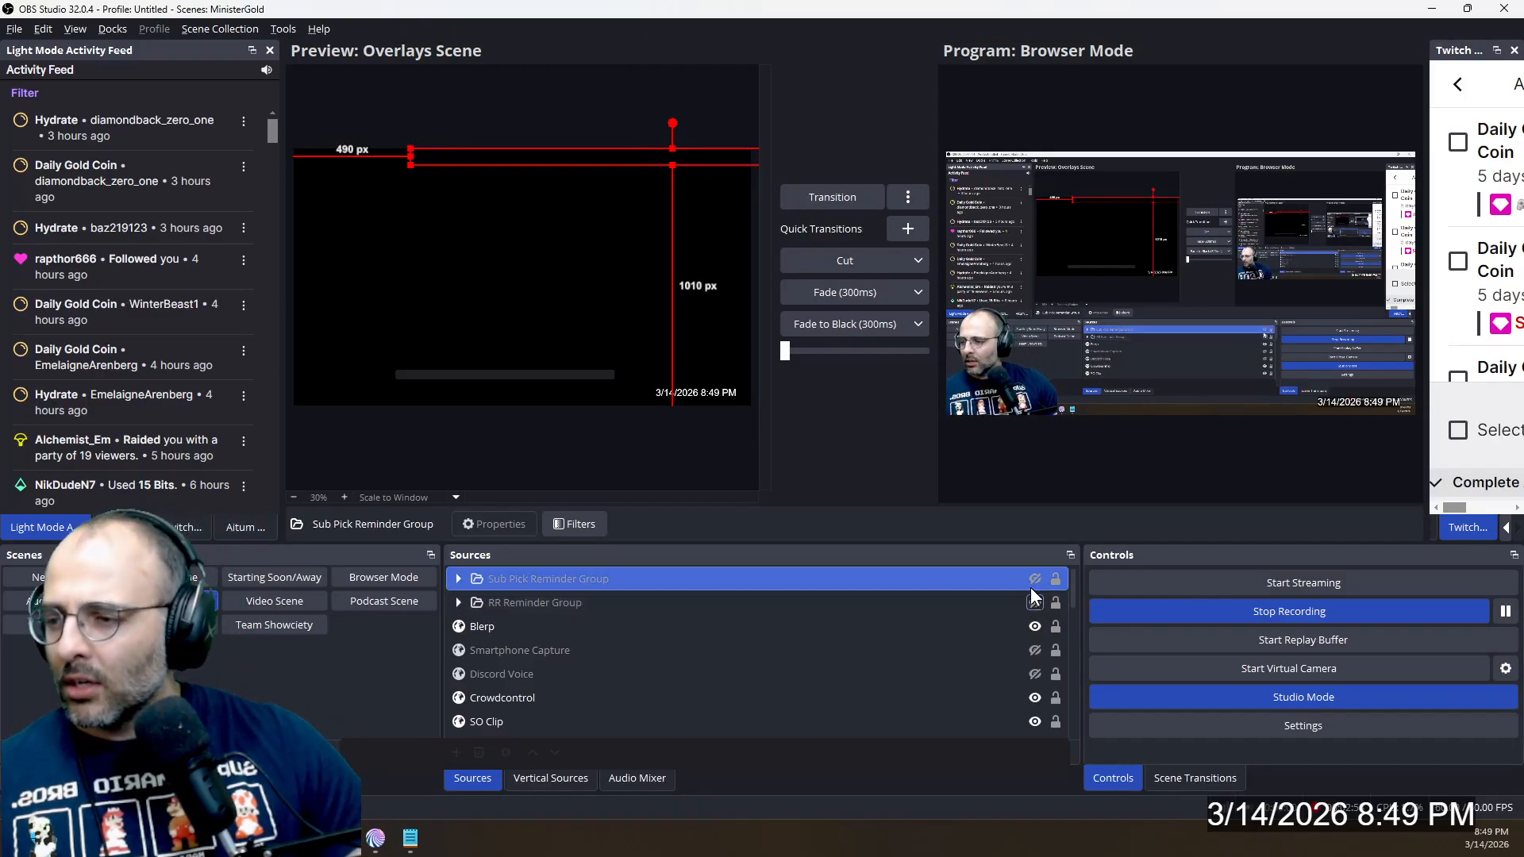
Expand the RR Reminder Group and locate Text (GDI+) among the source types without adding one.
double_click(564, 601)
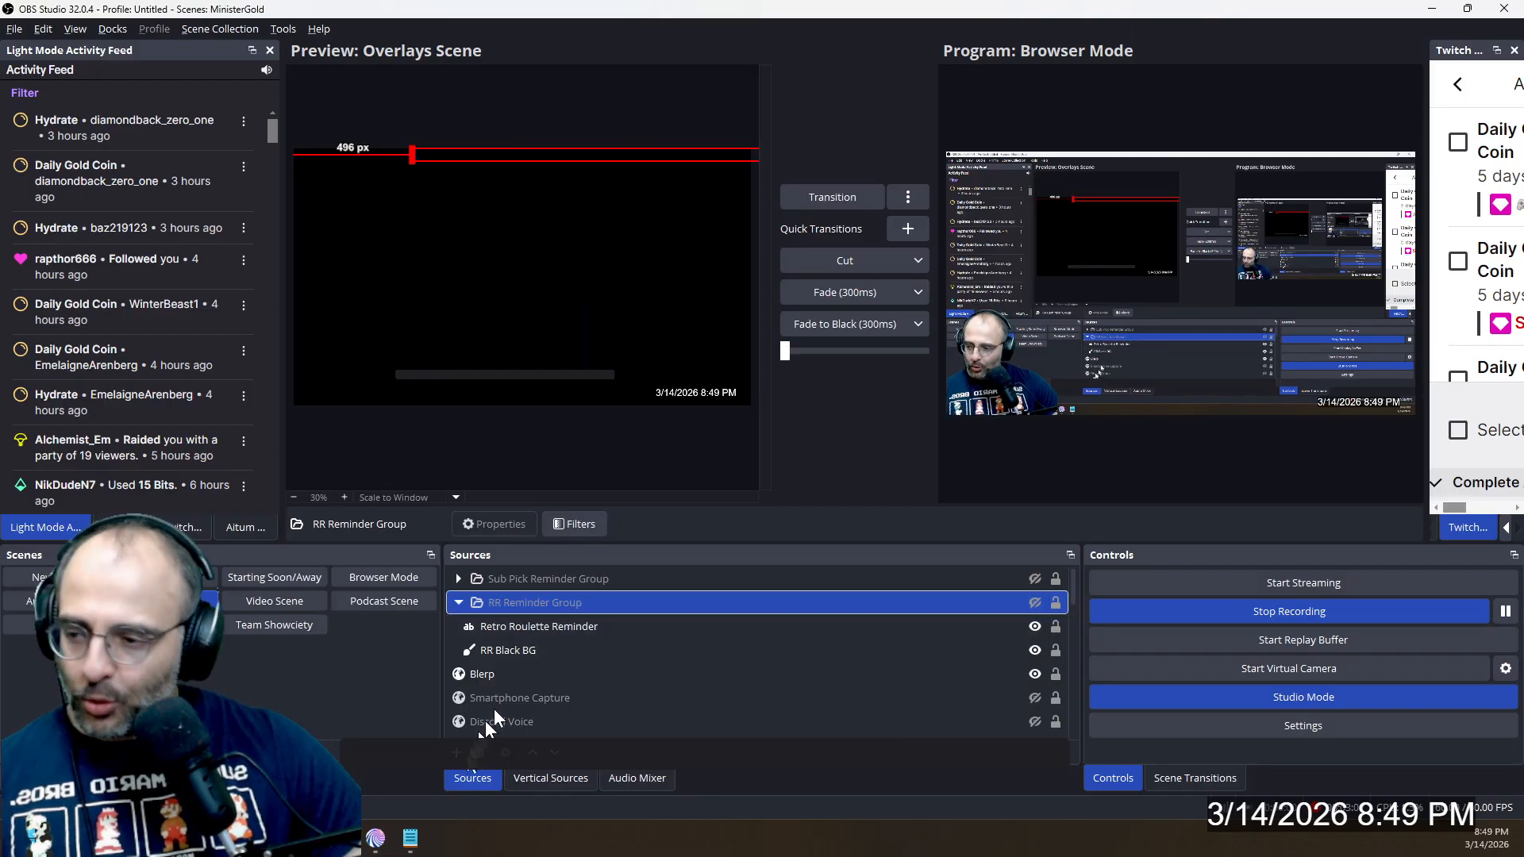
click(458, 755)
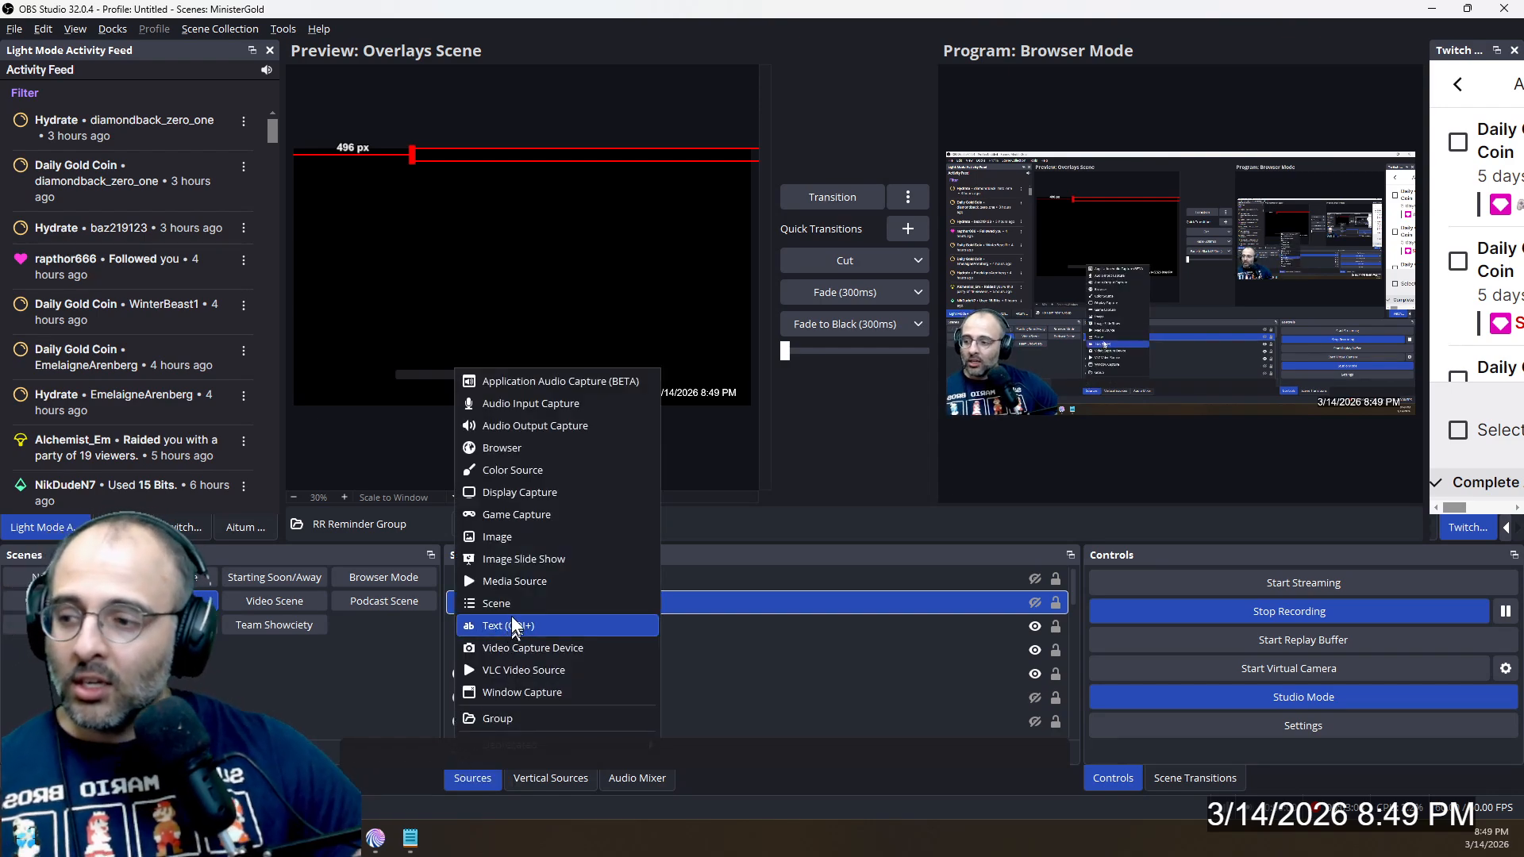
click(379, 703)
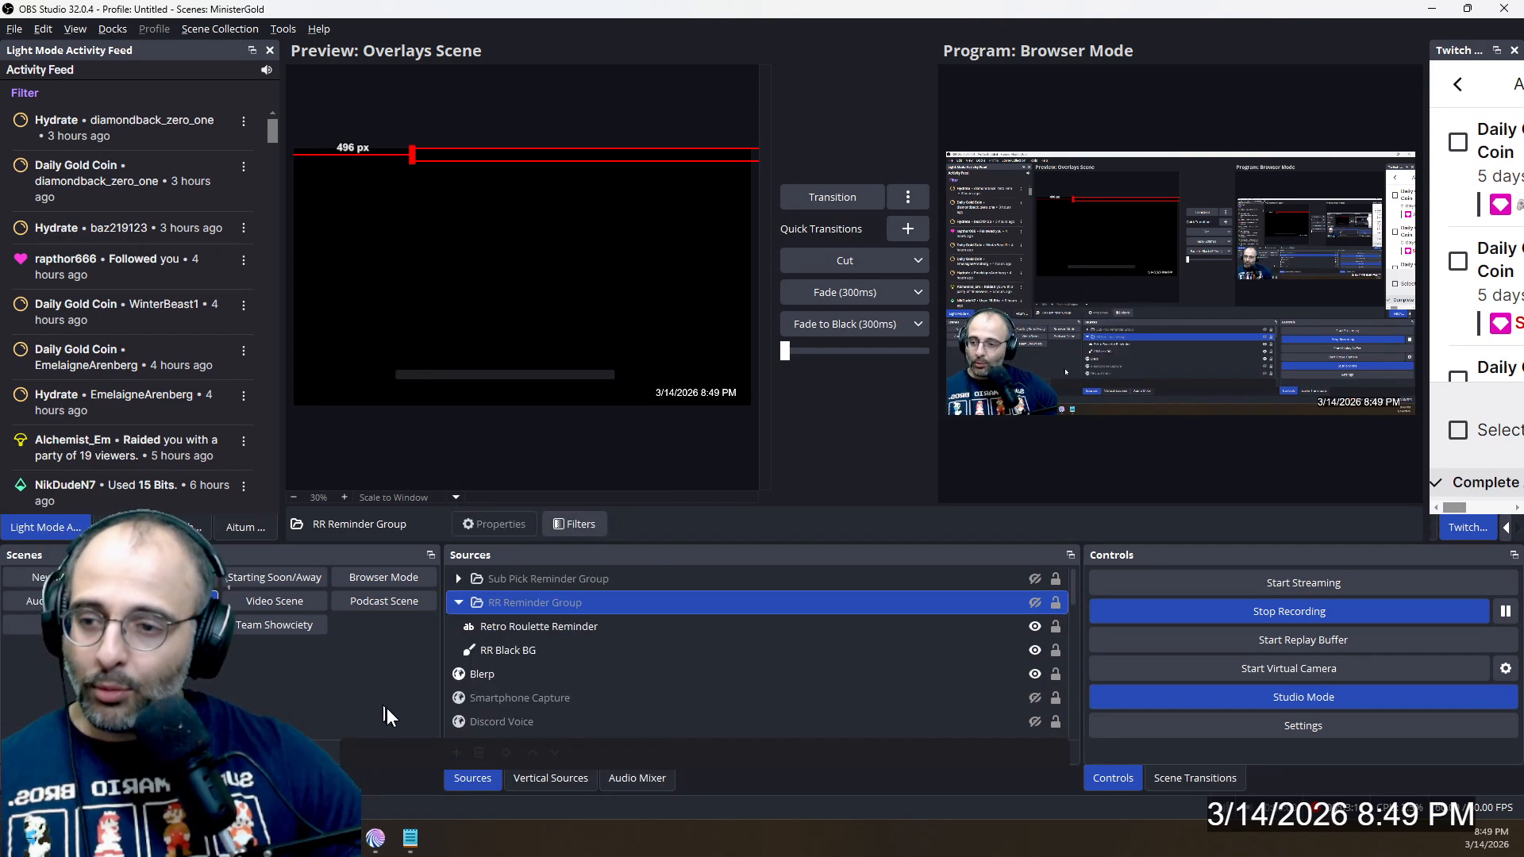
Open the Retro Roulette Reminder text source's properties and examine its two messages and the blank spacing between them.
double_click(535, 626)
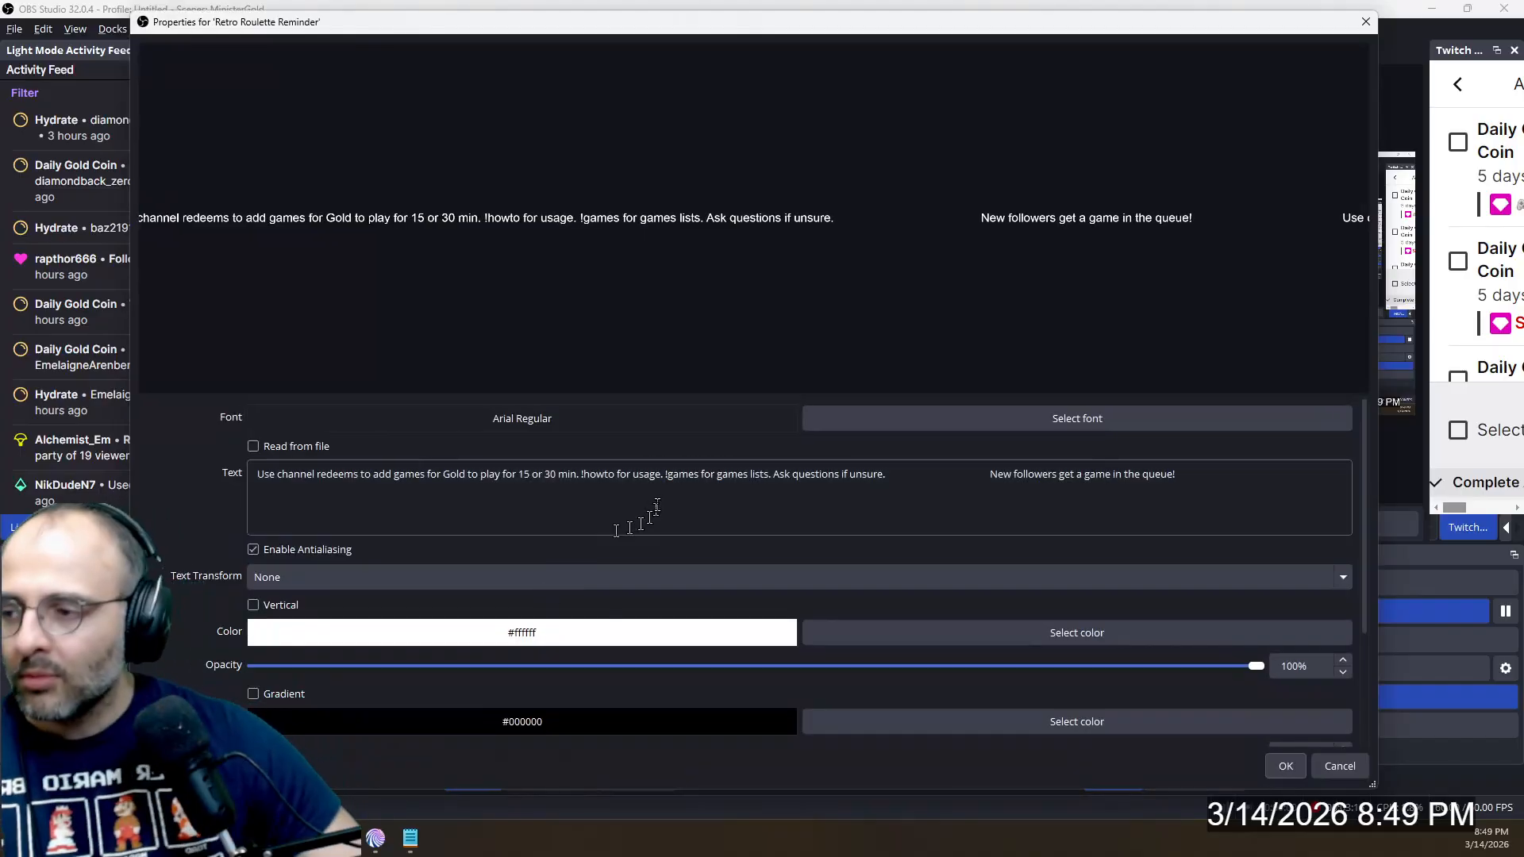
click(509, 470)
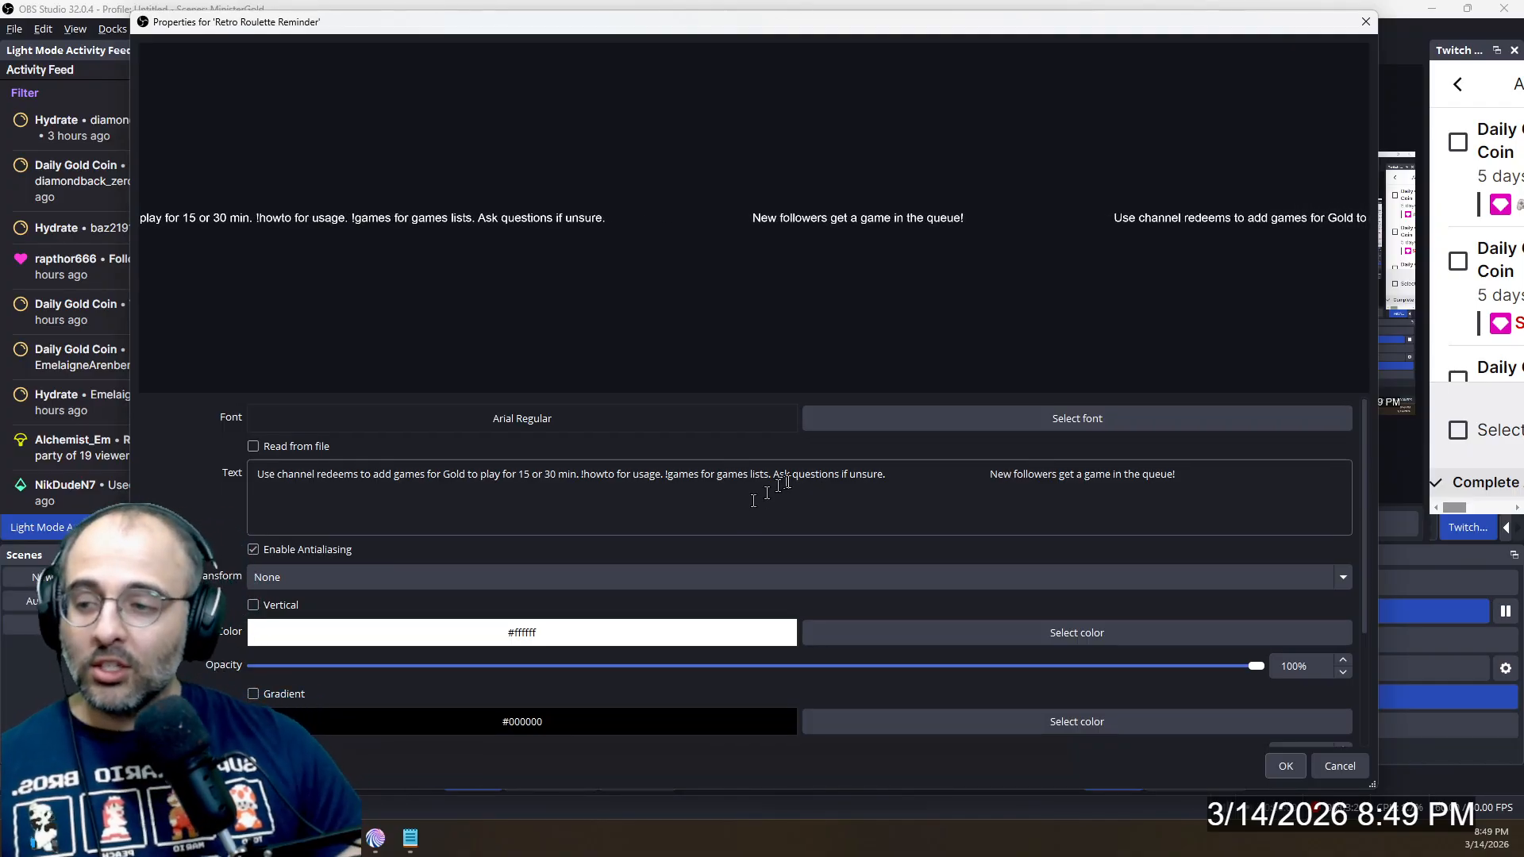
drag(891, 470, 316, 470)
click(910, 470)
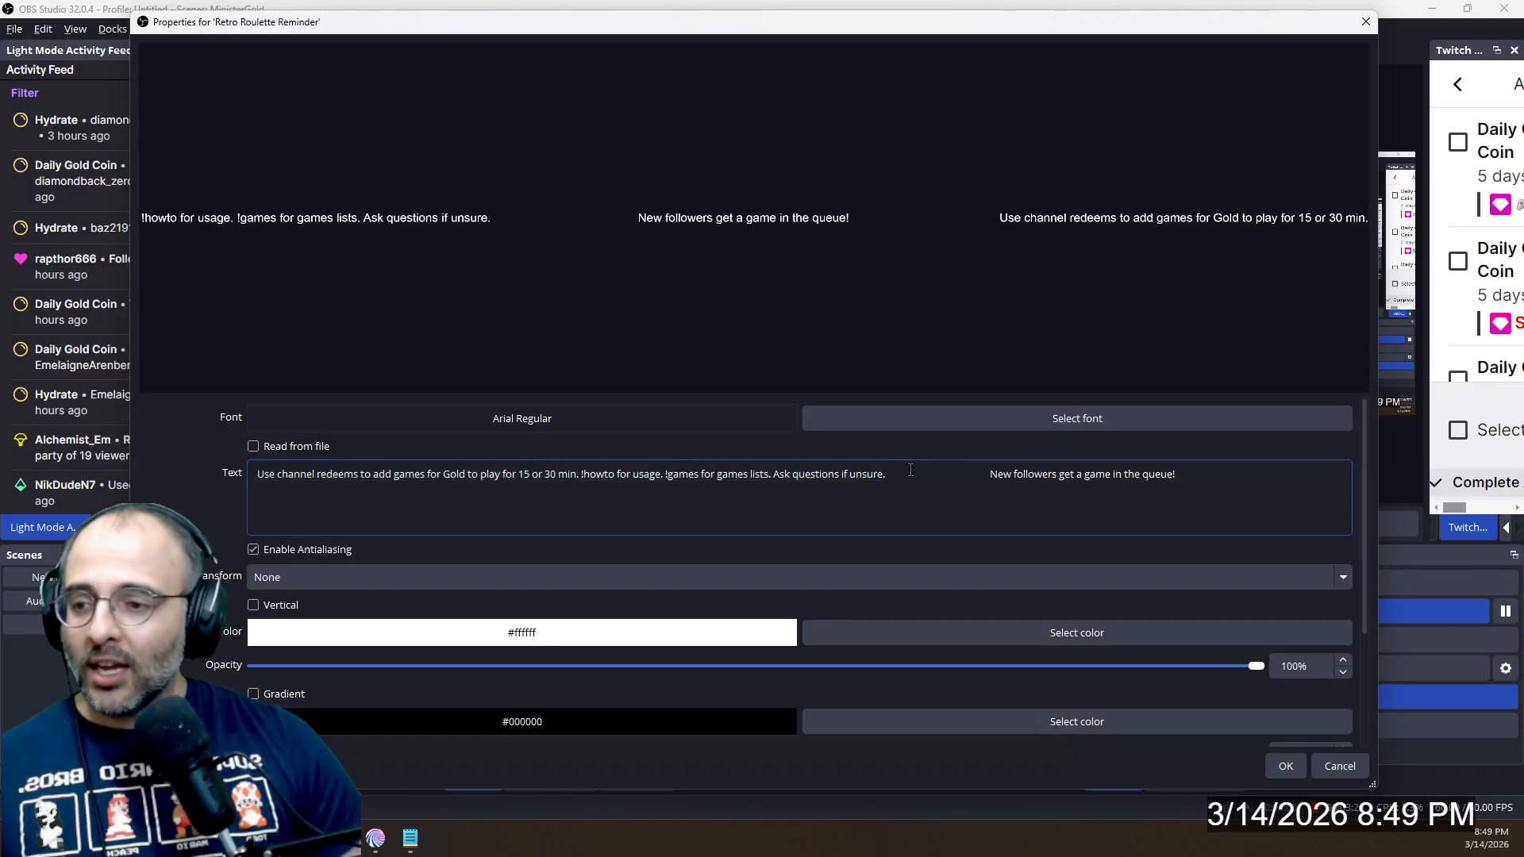
double_click(911, 470)
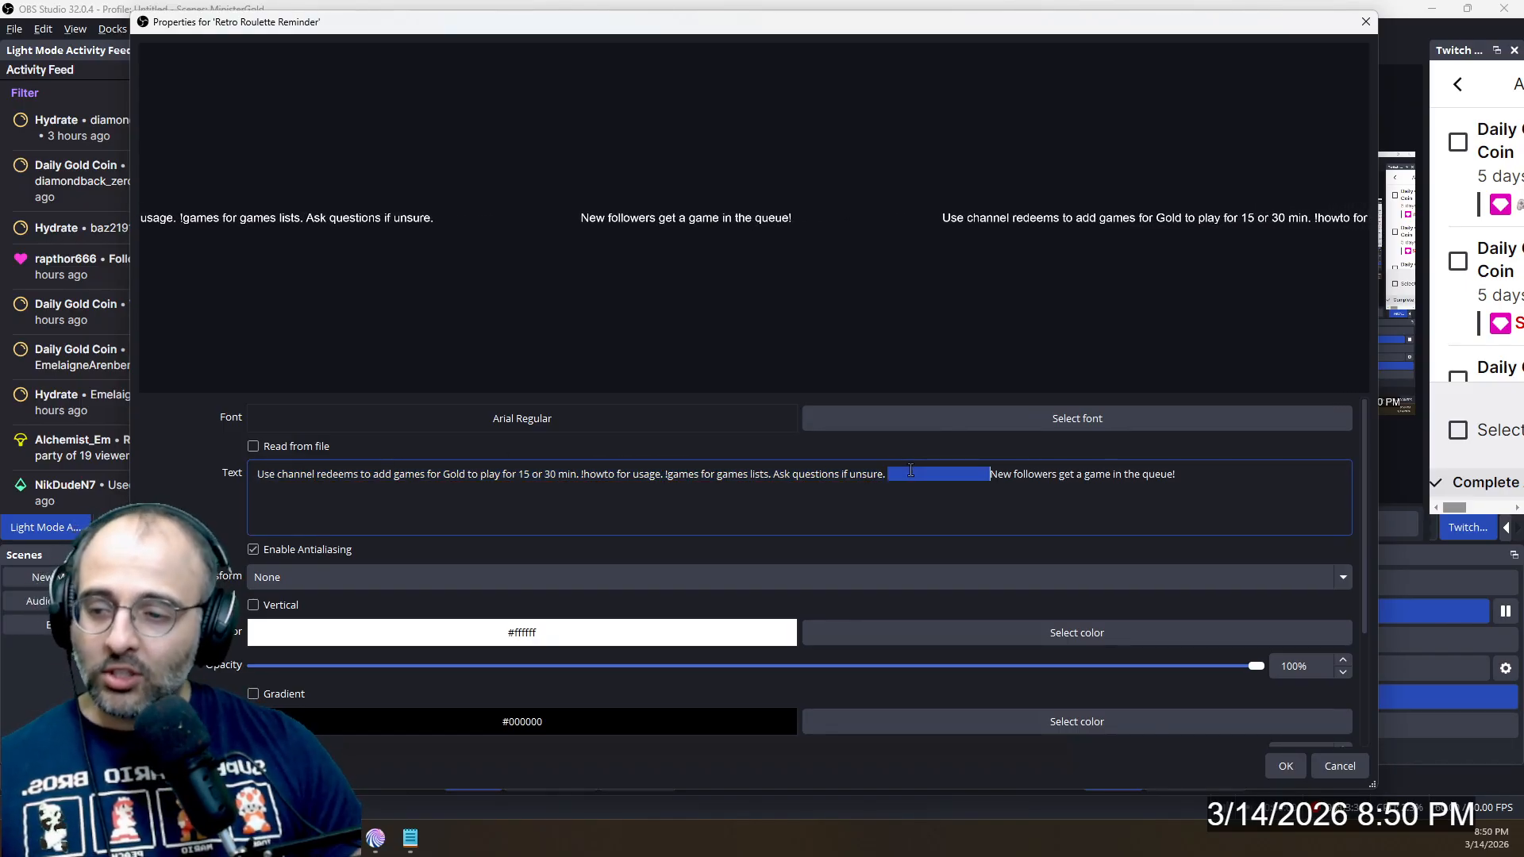
key(Right)
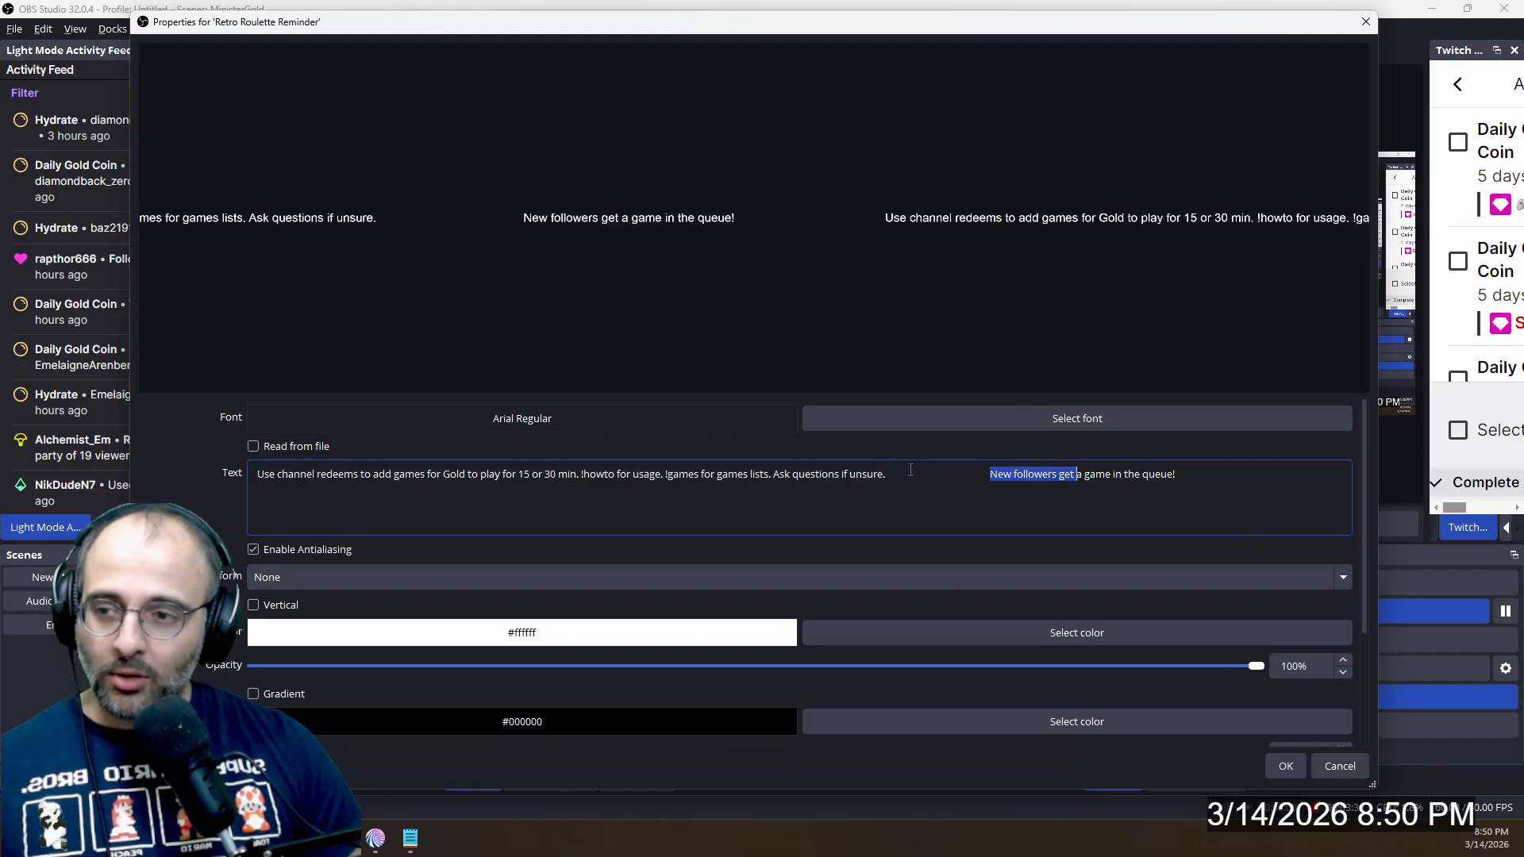
key(shift+End)
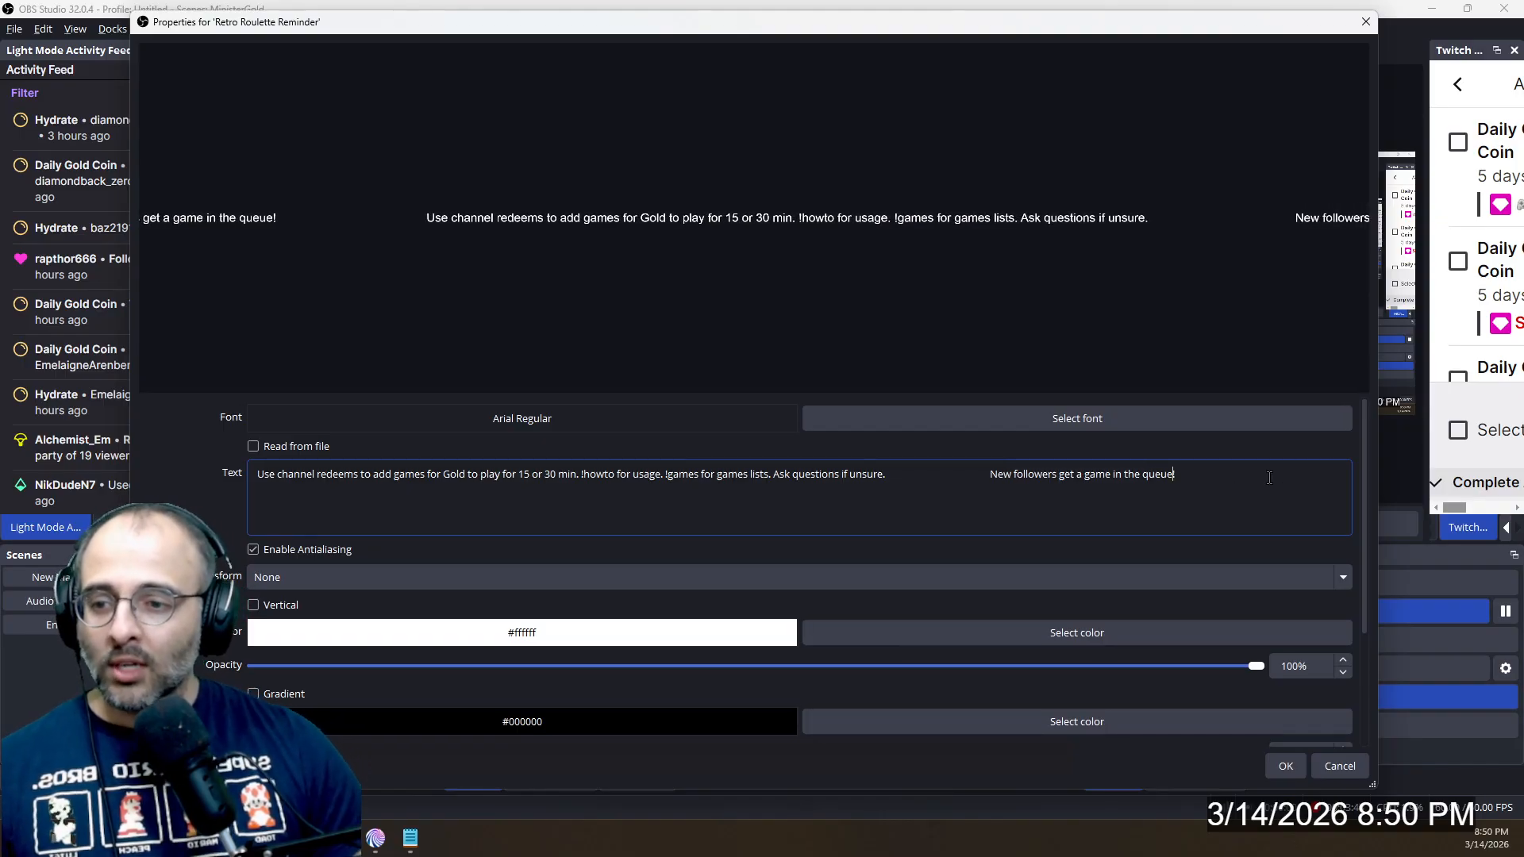
key(shift+End)
key(Left)
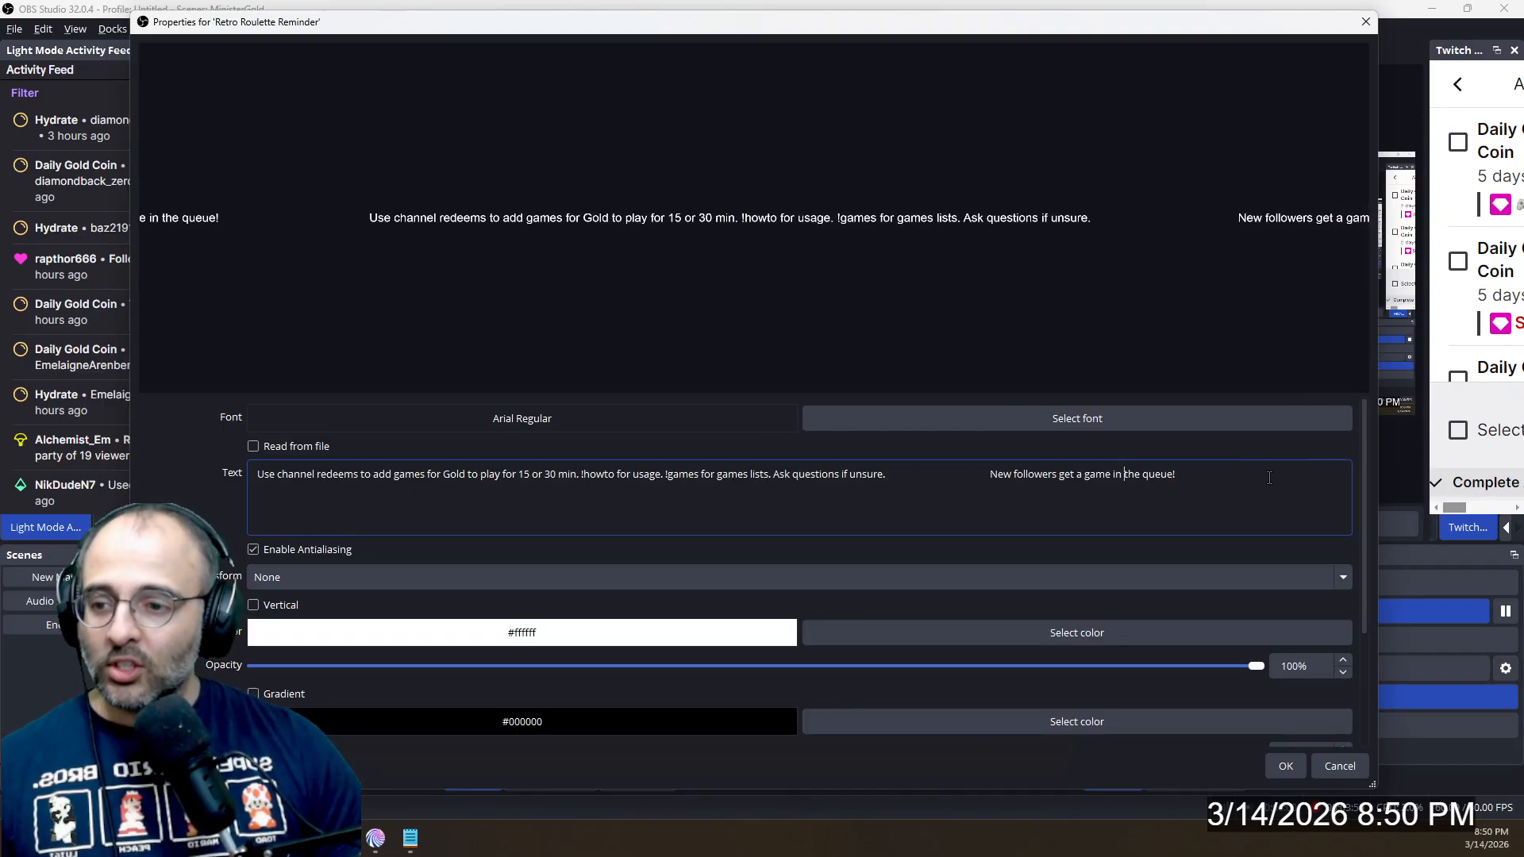
key(ctrl+Left)
key(ctrl+Left)
key(ctrl+Left)
key(ctrl+Left)
key(ctrl+shift+Left)
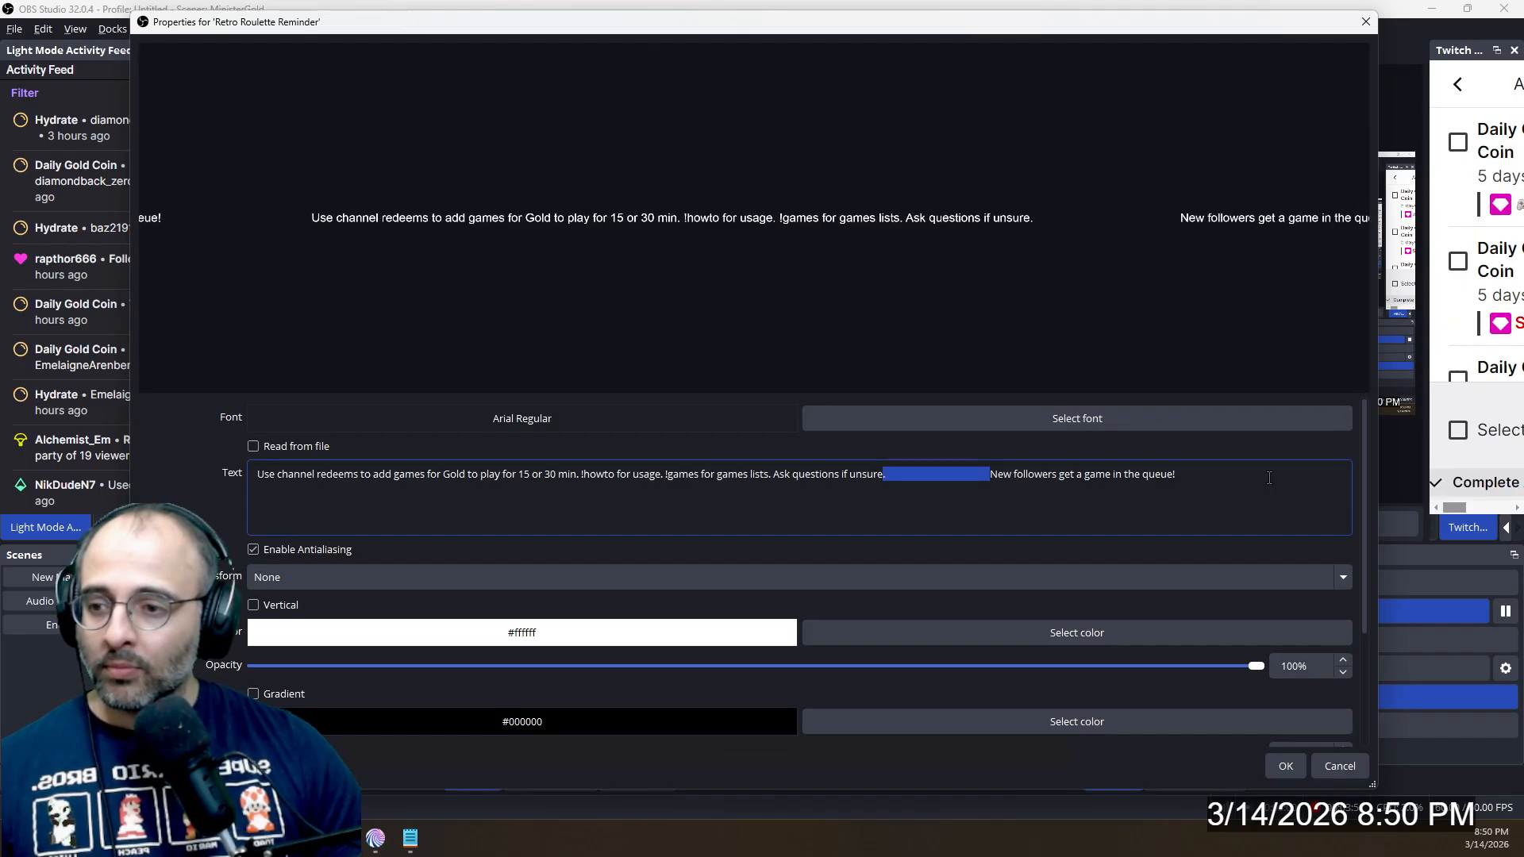
click(1268, 479)
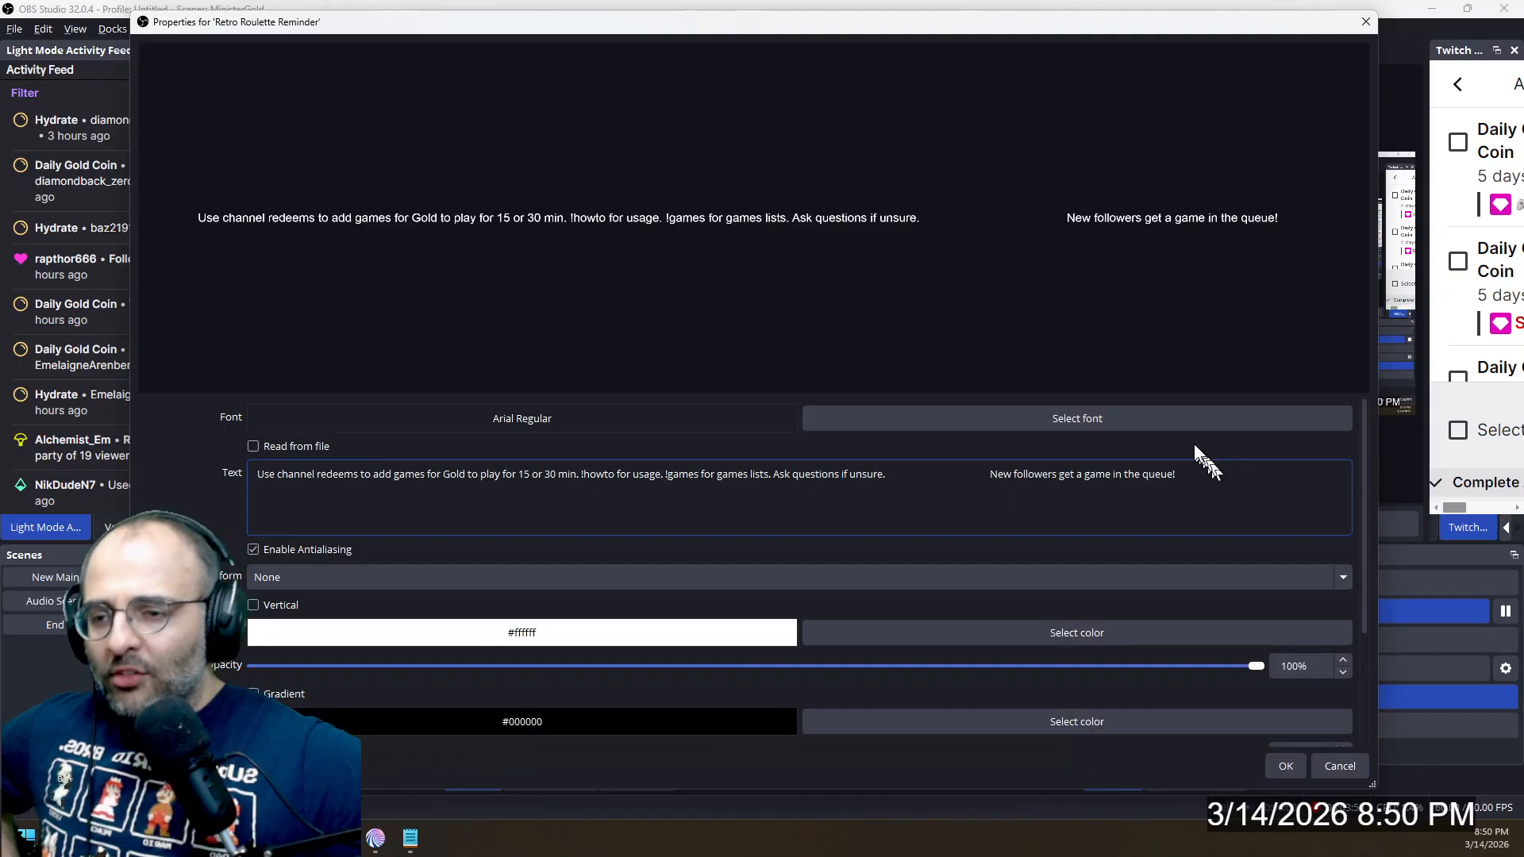
Review the font, style and size options of the Retro Roulette Reminder text and close its properties without changes.
click(1178, 427)
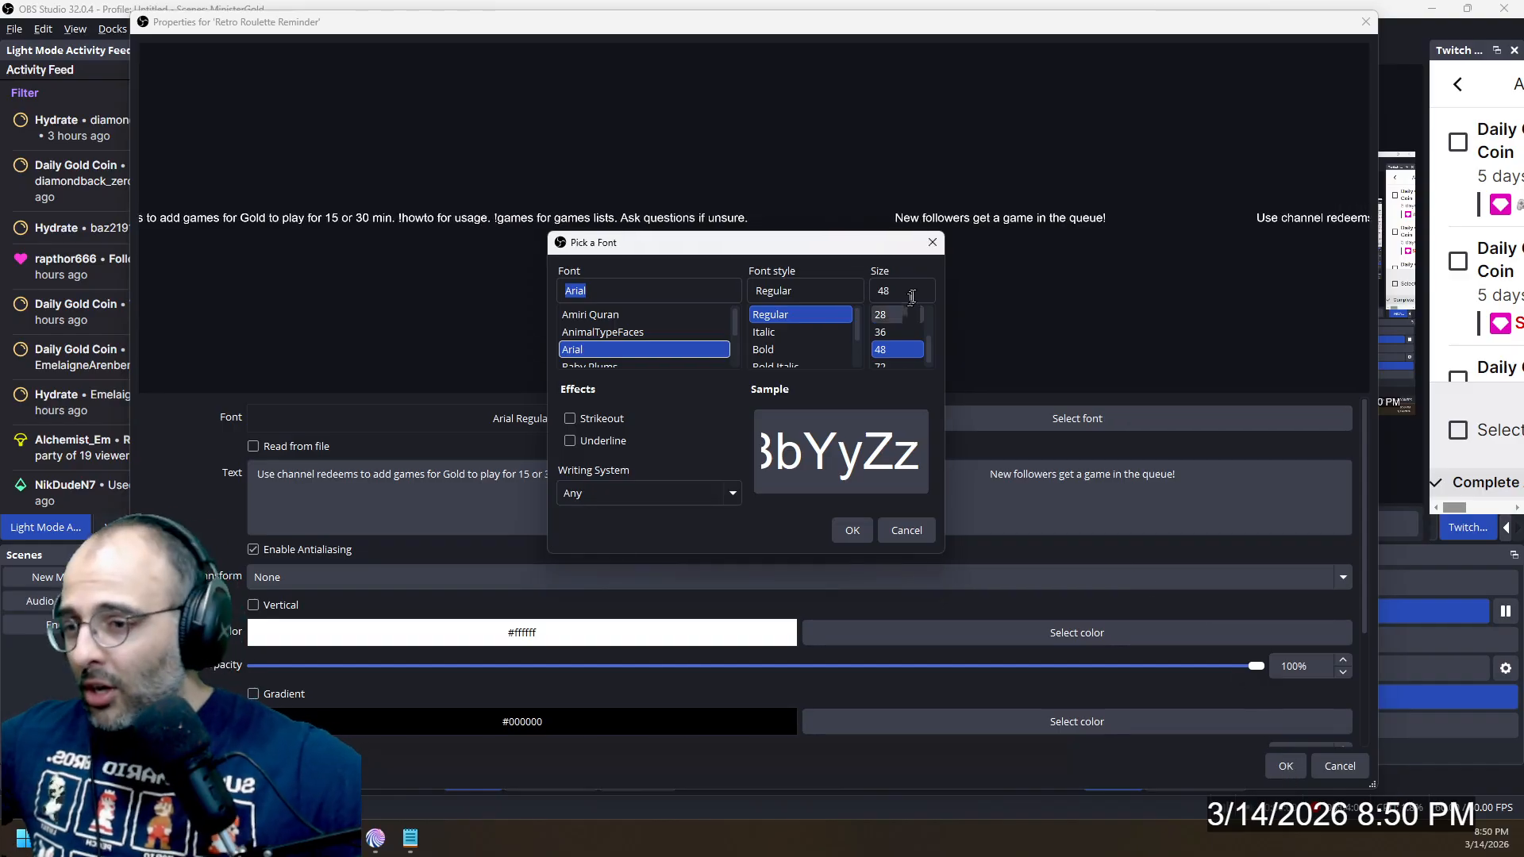
click(932, 242)
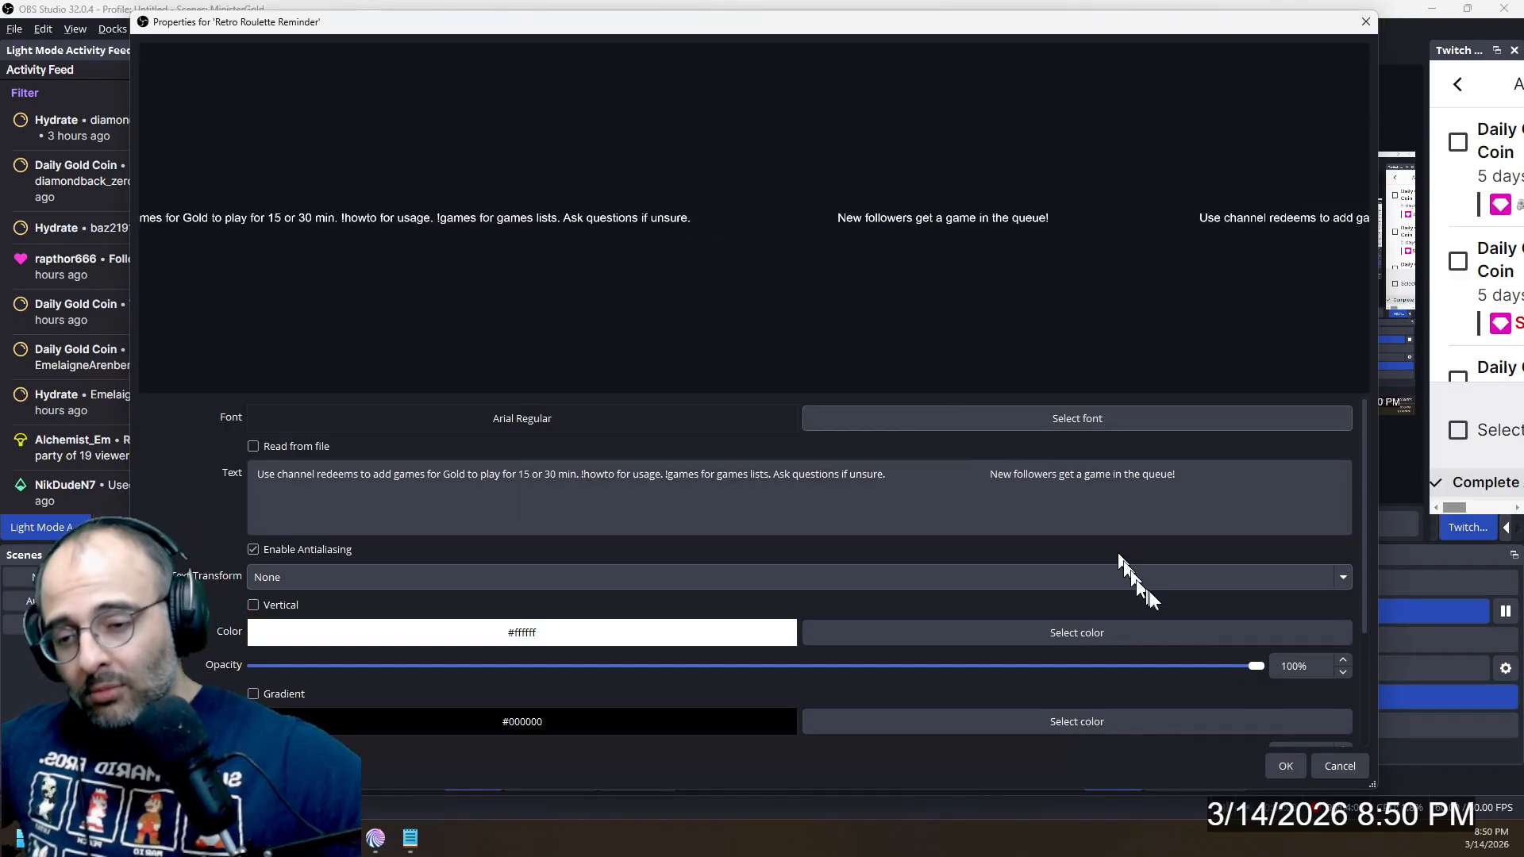
click(1366, 22)
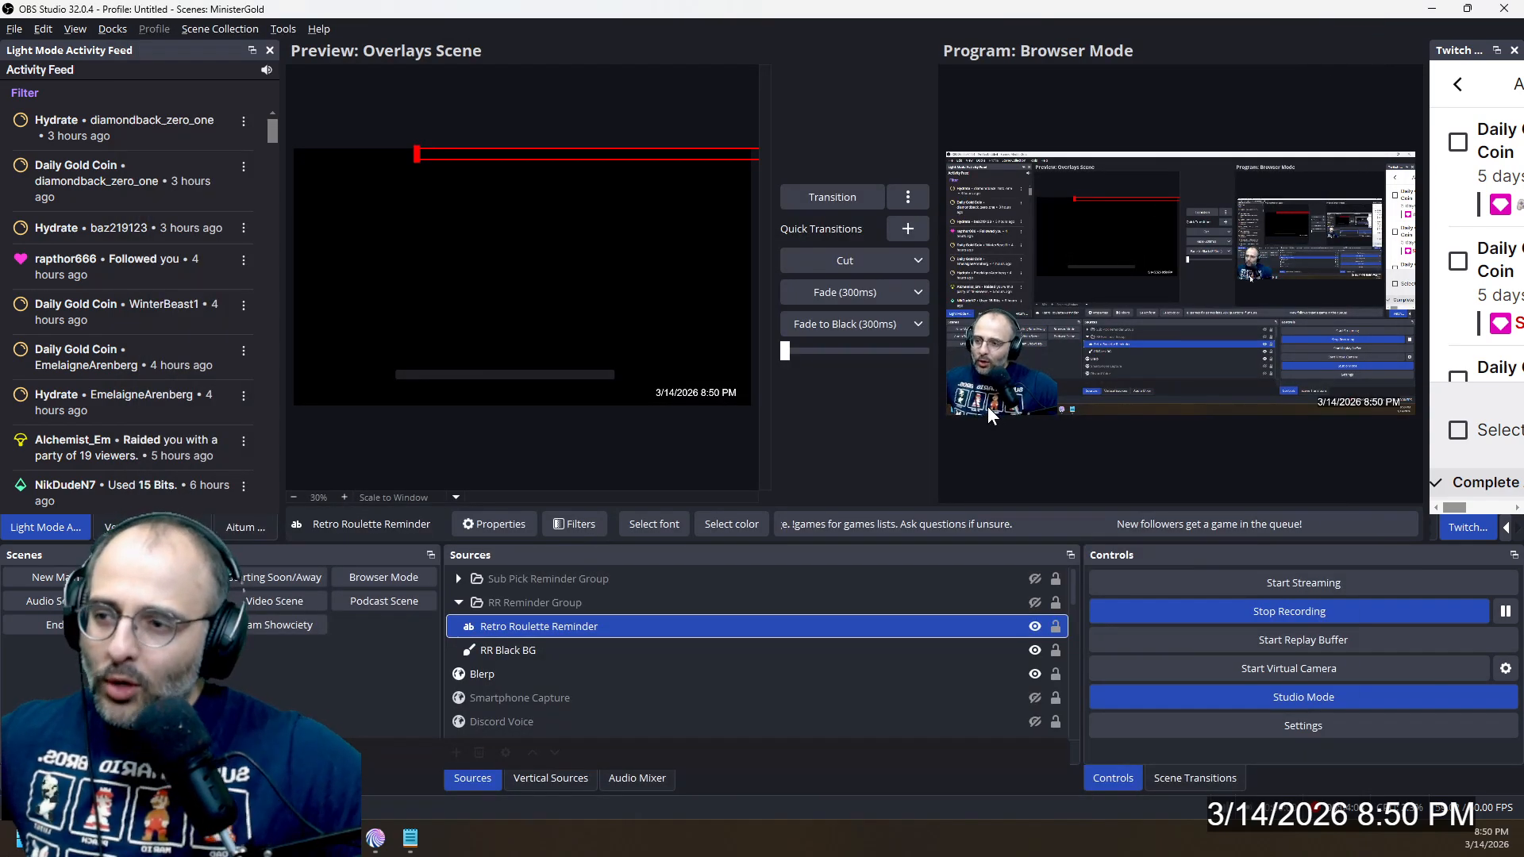
Show the RR Reminder Group and inspect the Retro Roulette Reminder's Scroll filter settings and the filter types that can be added.
click(1035, 603)
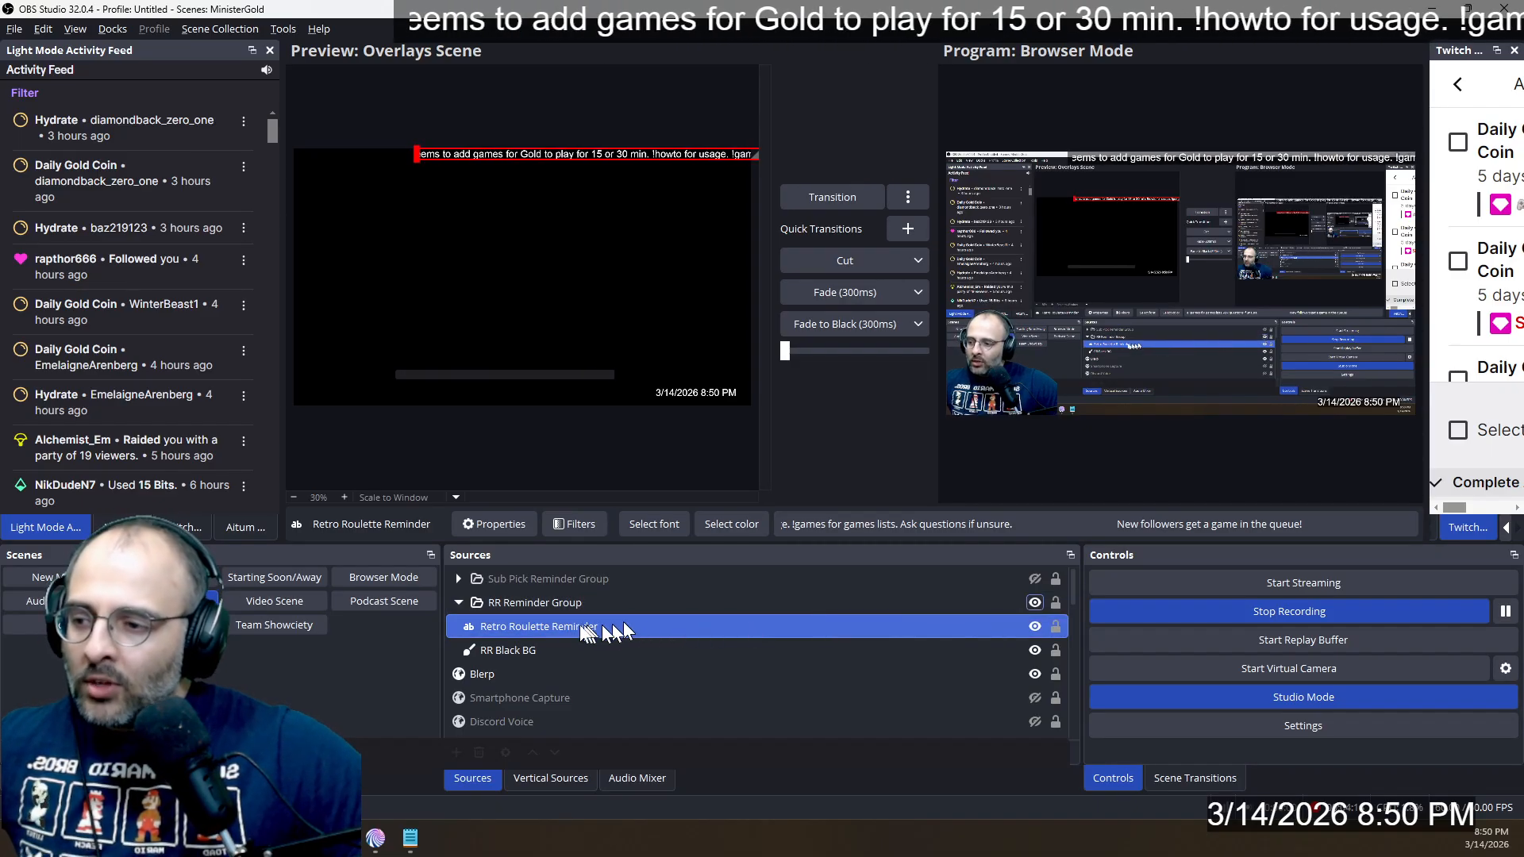
right_click(549, 627)
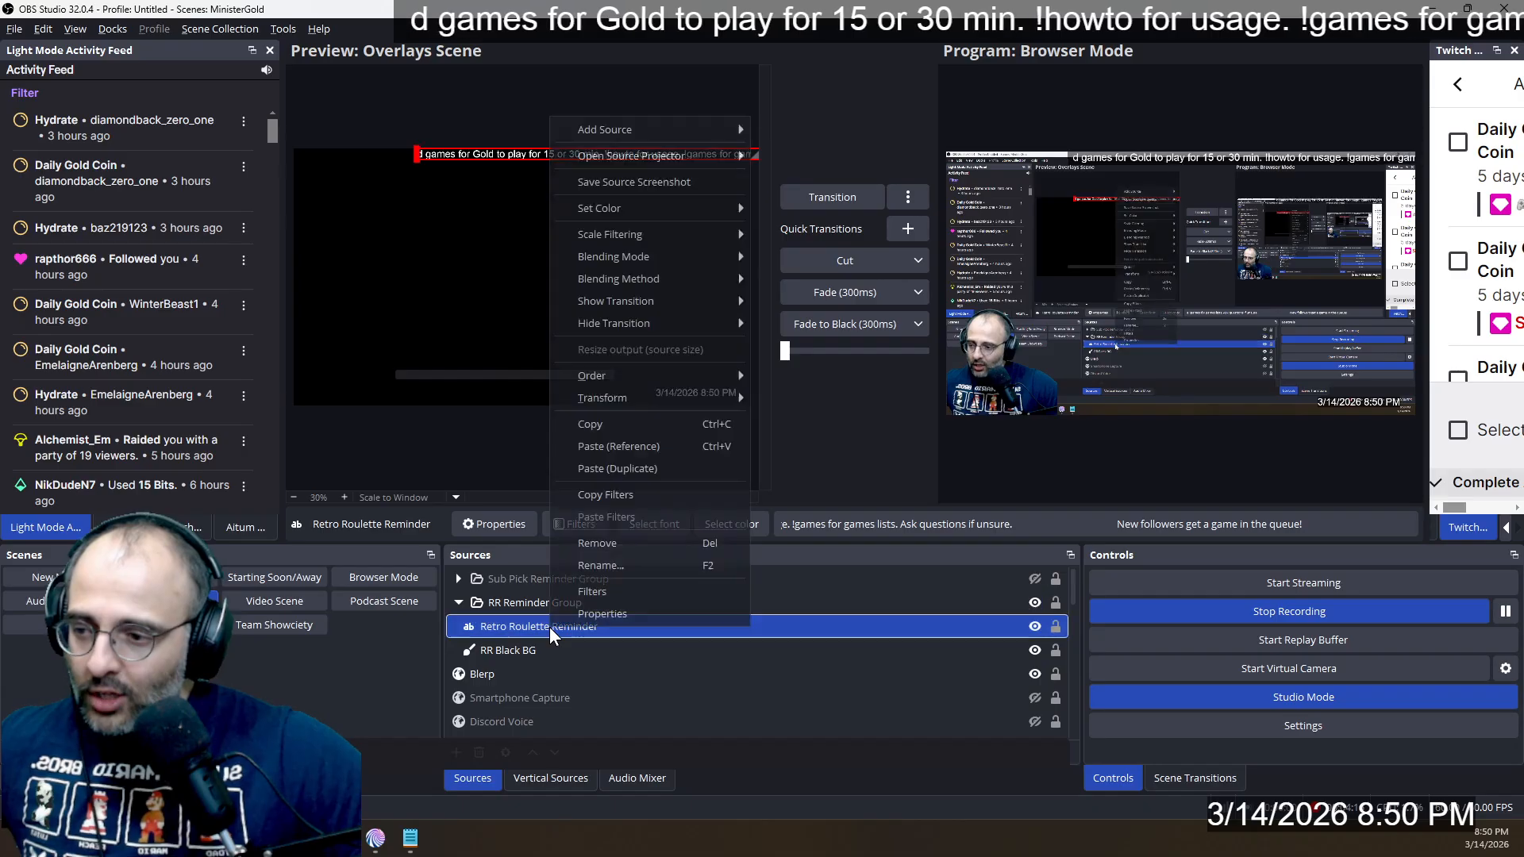
click(568, 597)
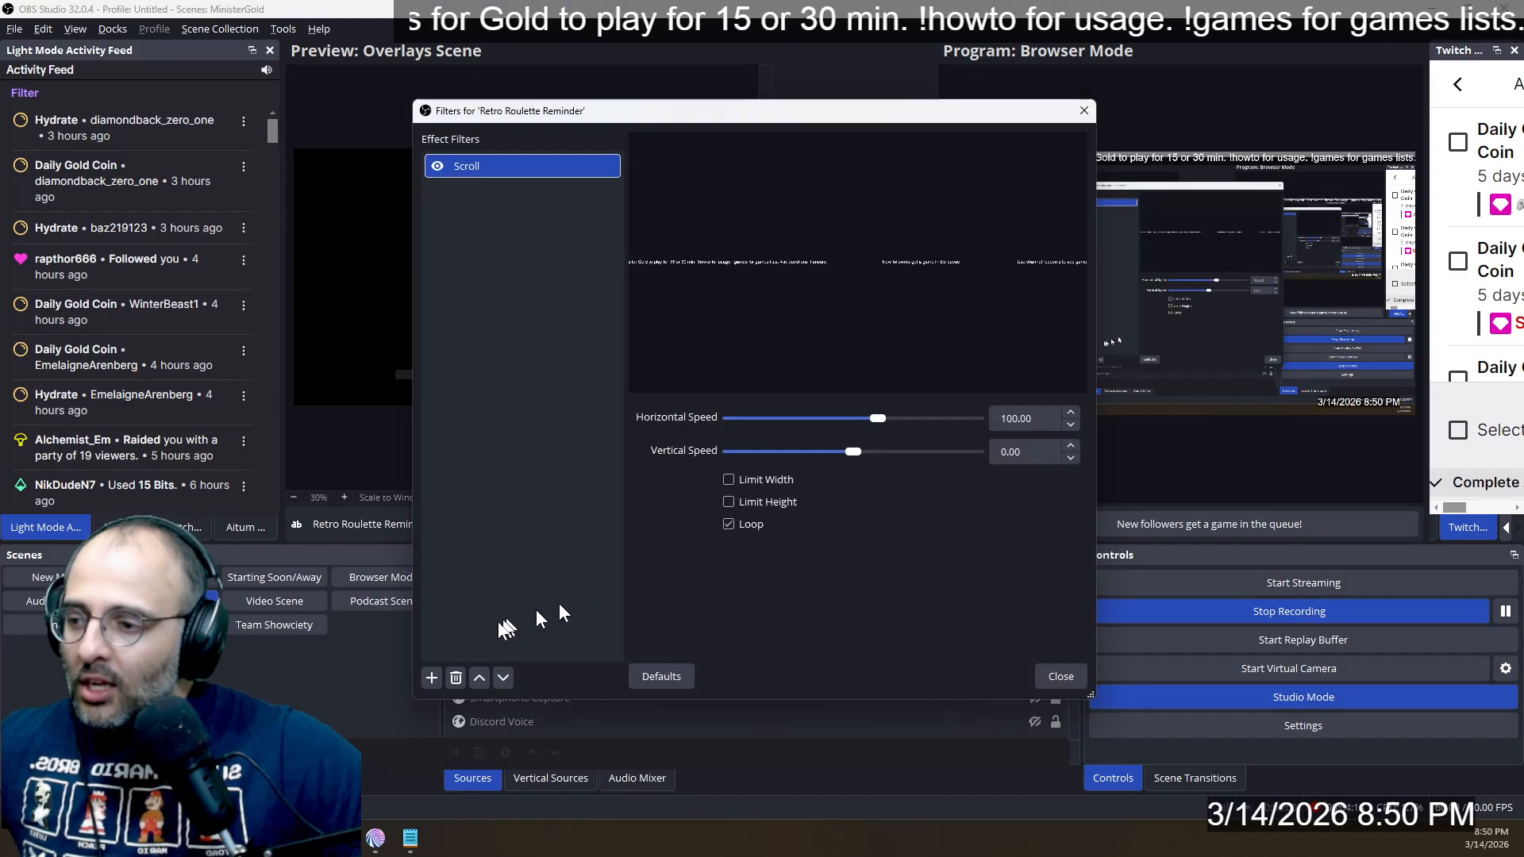
click(431, 677)
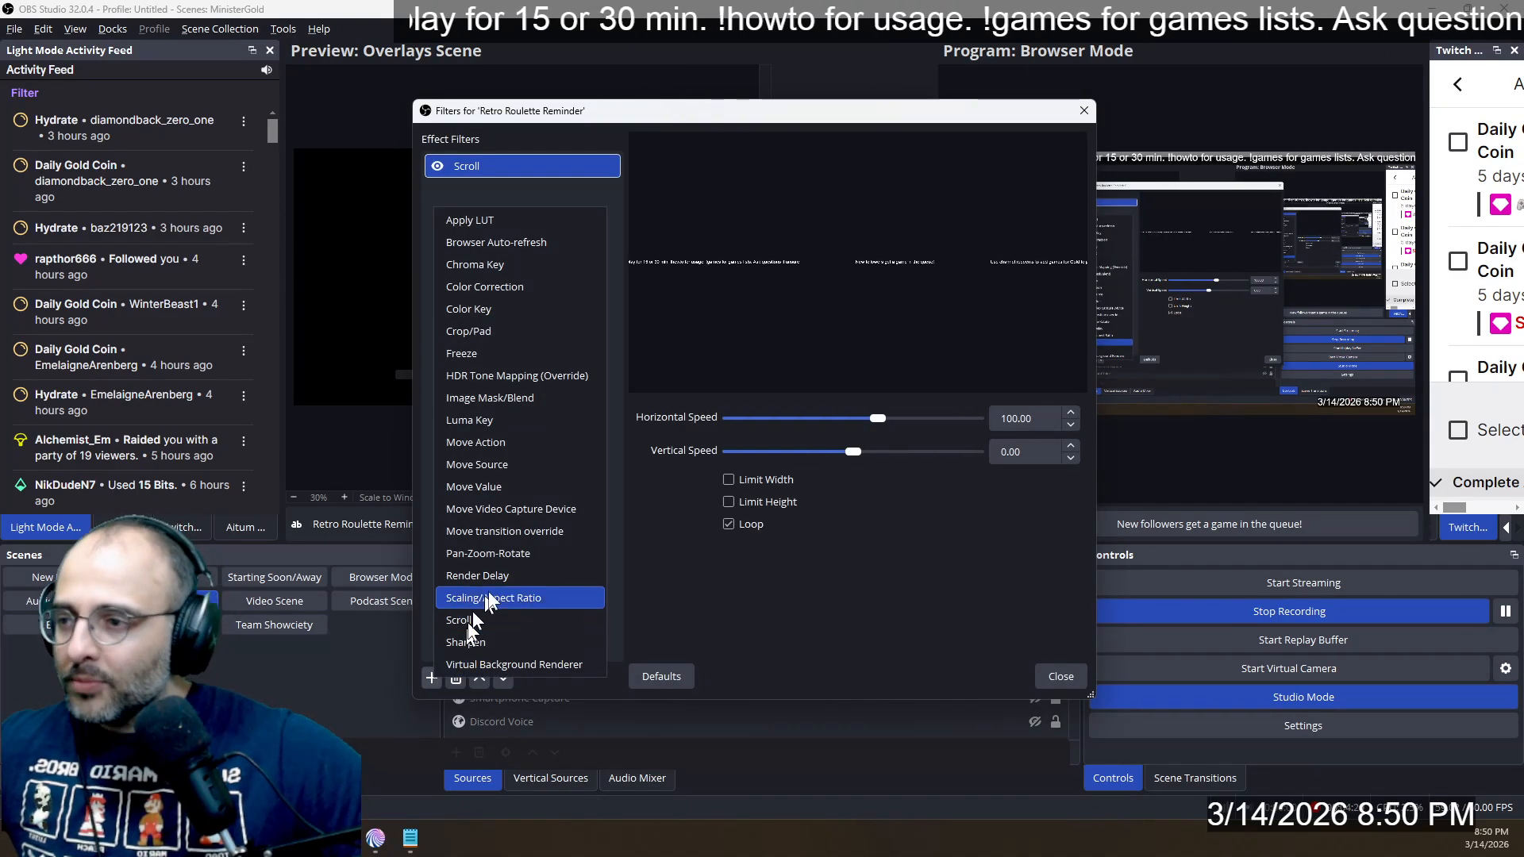
click(558, 200)
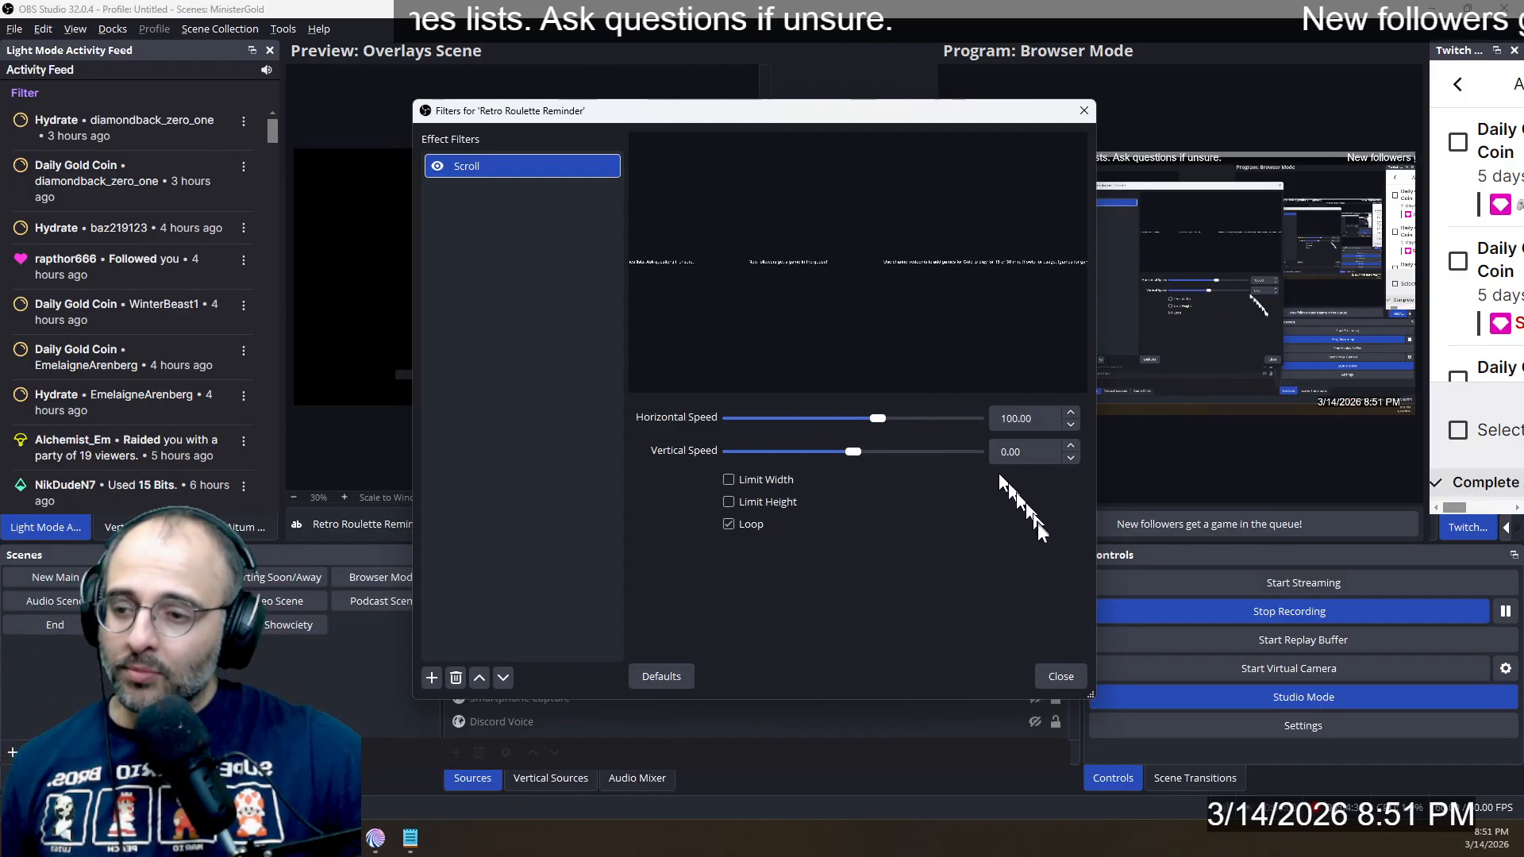
click(1059, 676)
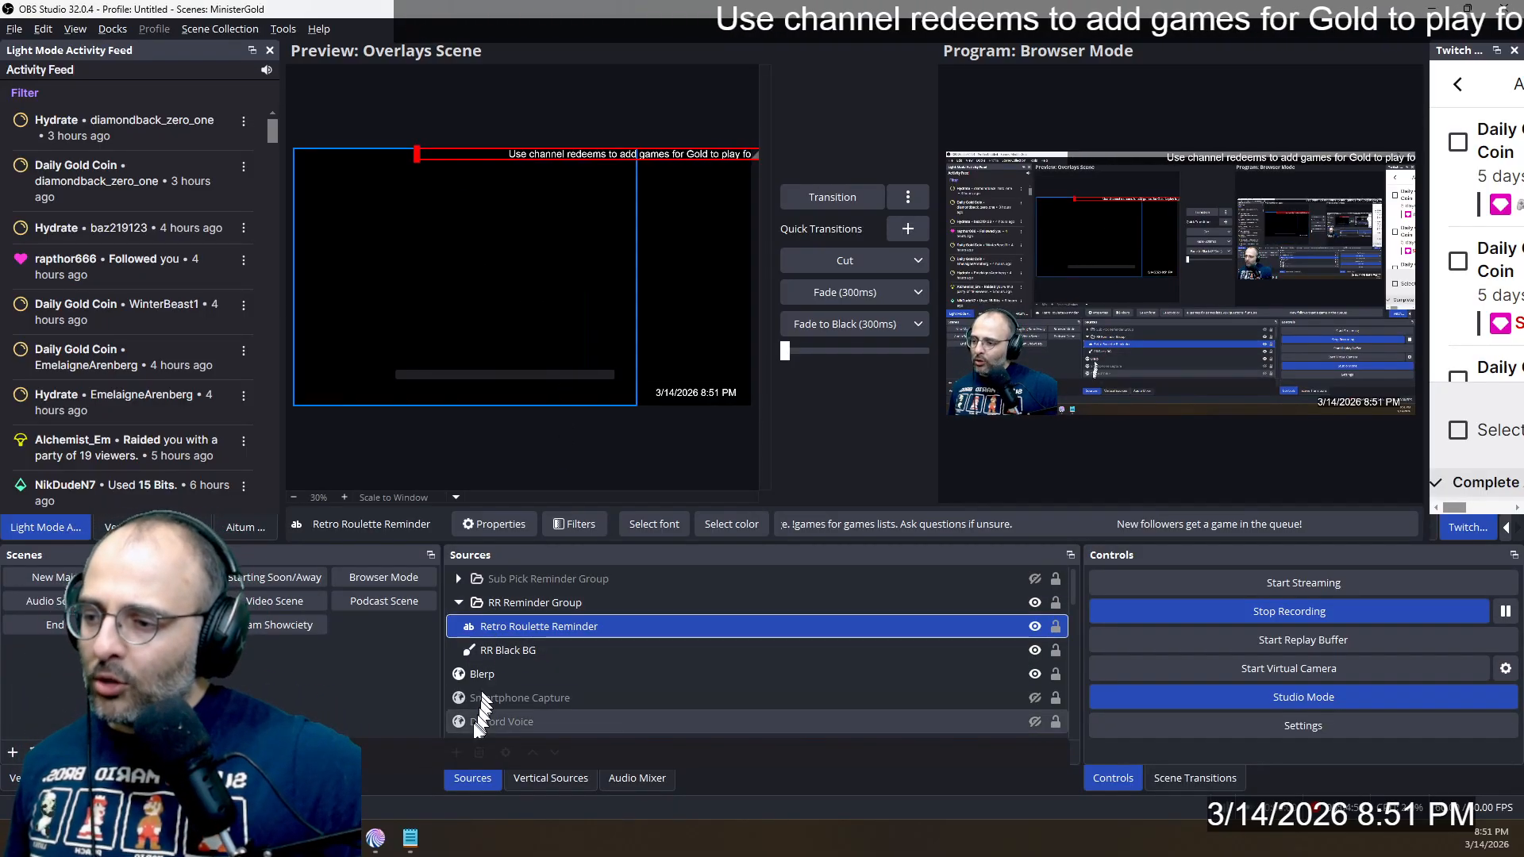
Locate Color Source among the source types without adding one, and open the properties of the RR Black BG source.
click(456, 752)
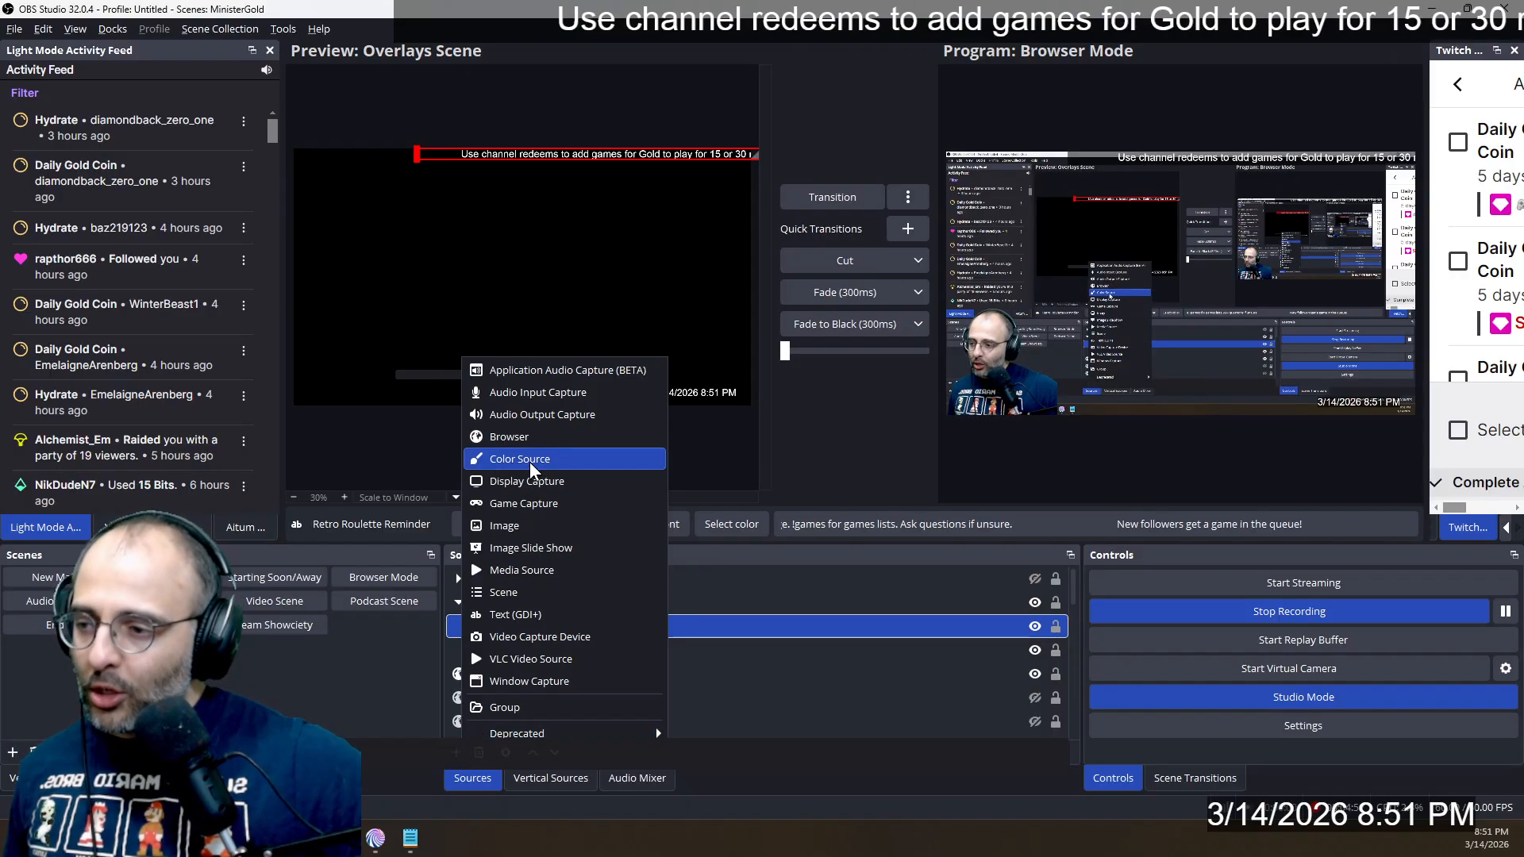
click(379, 682)
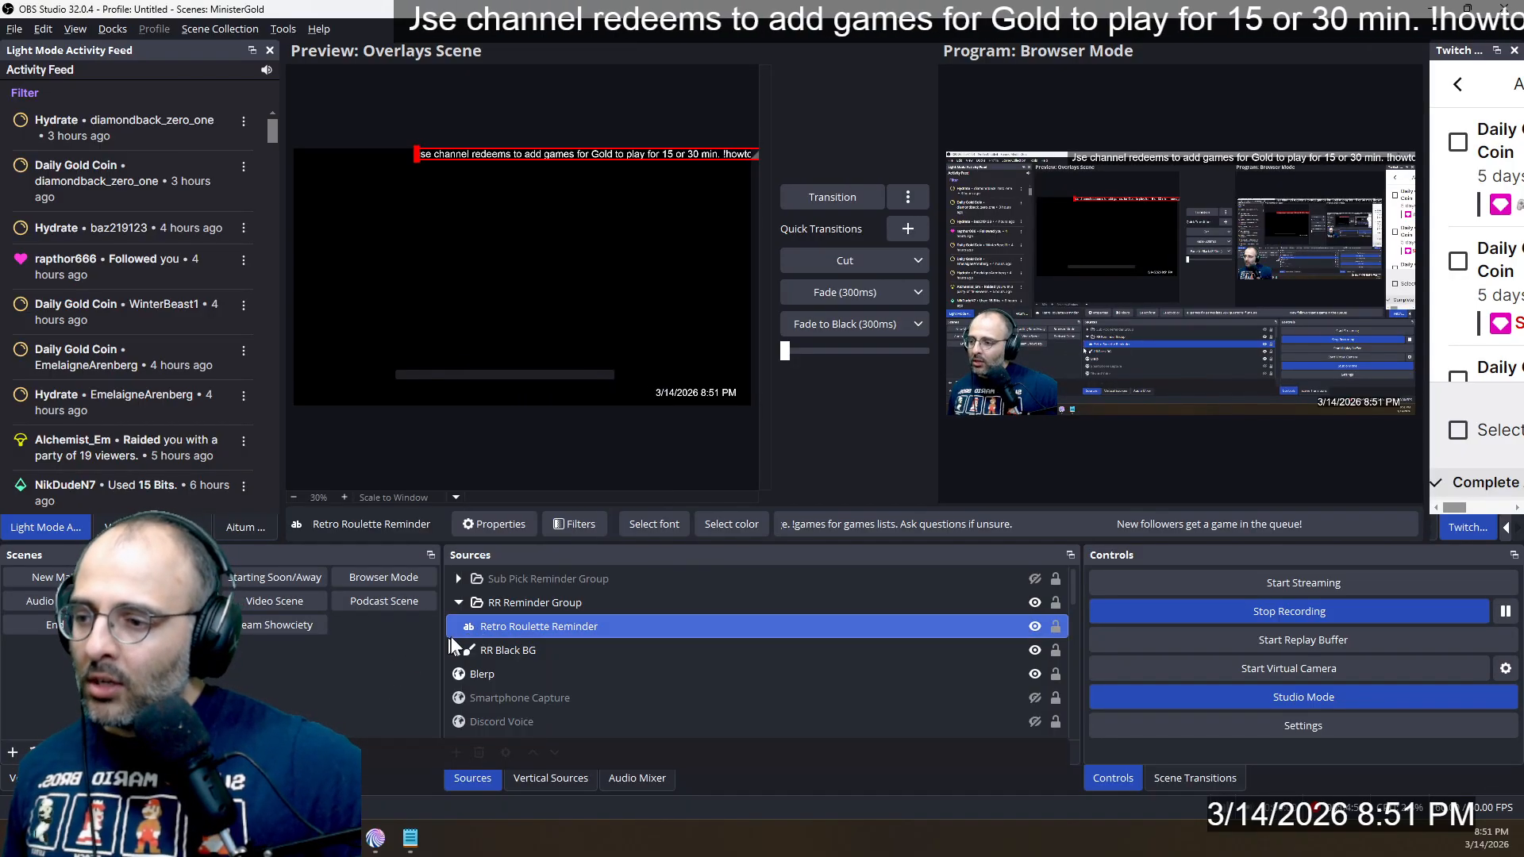
double_click(574, 645)
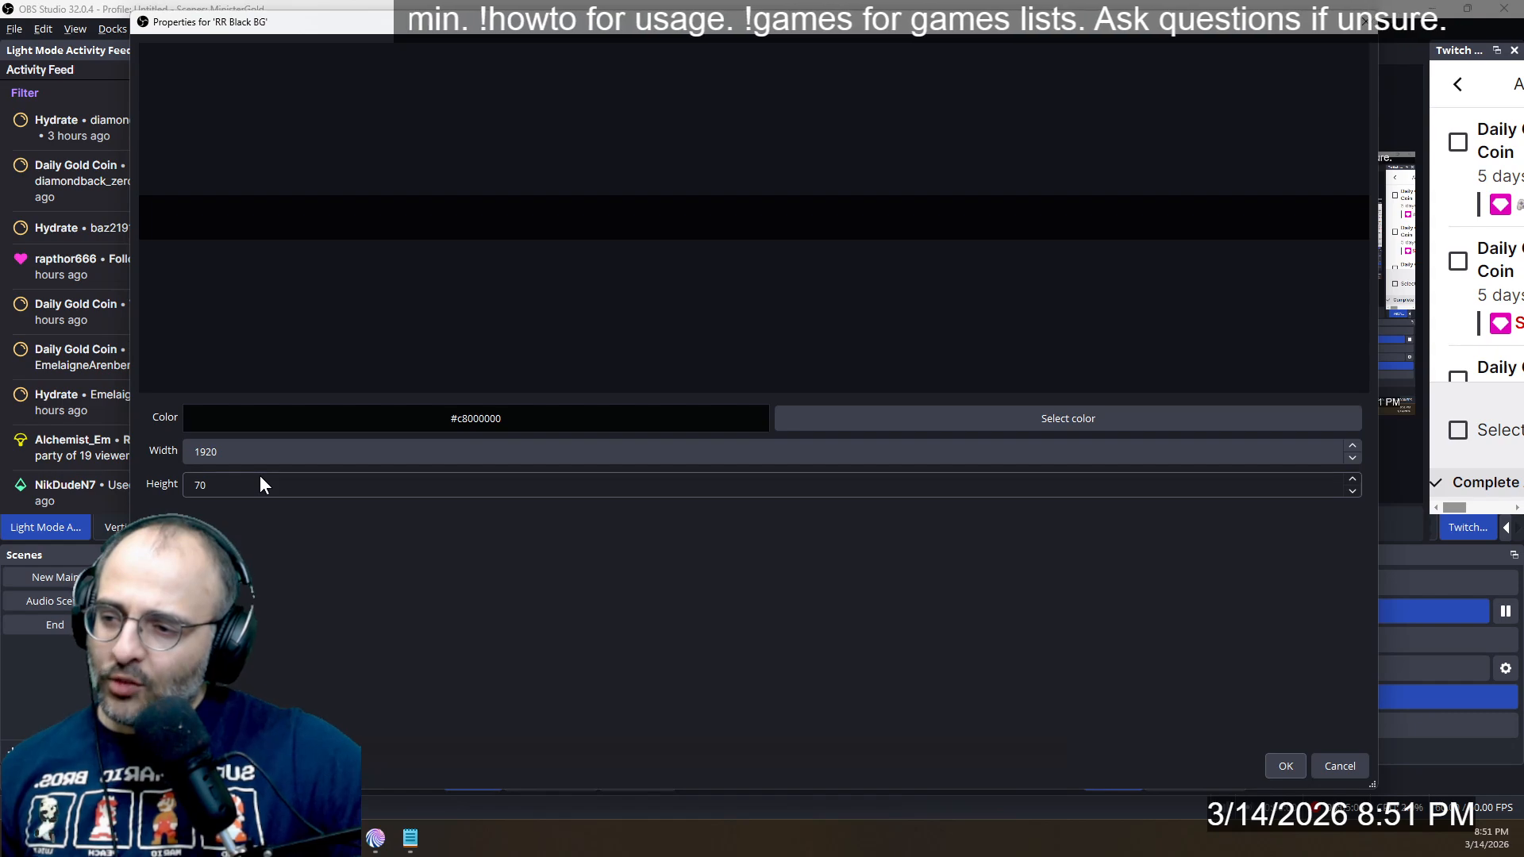
Review the RR Black BG color's alpha channel setting and close the source's properties without changes.
click(828, 418)
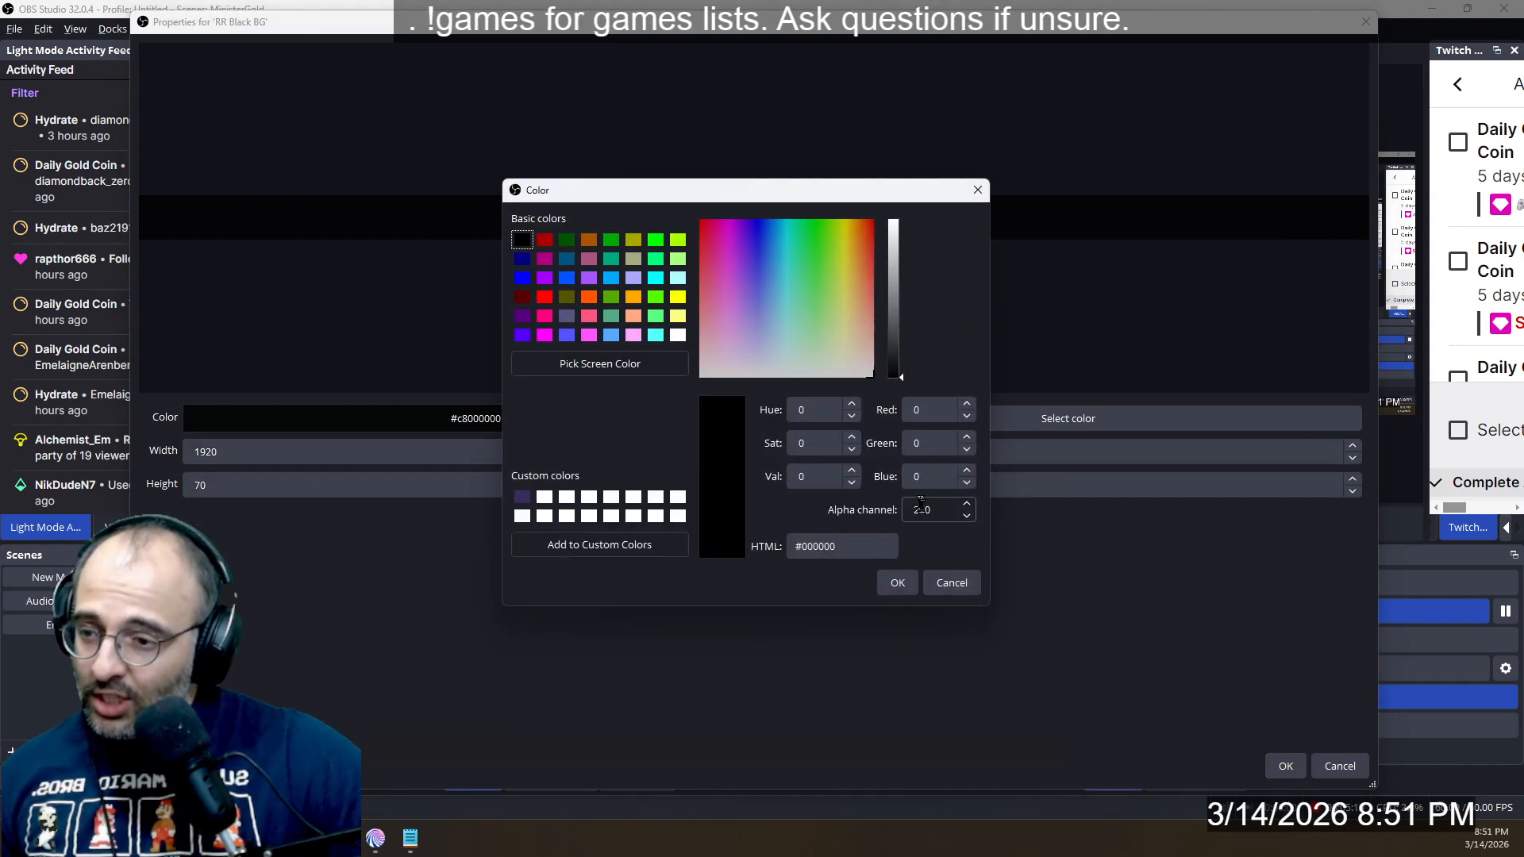
click(897, 584)
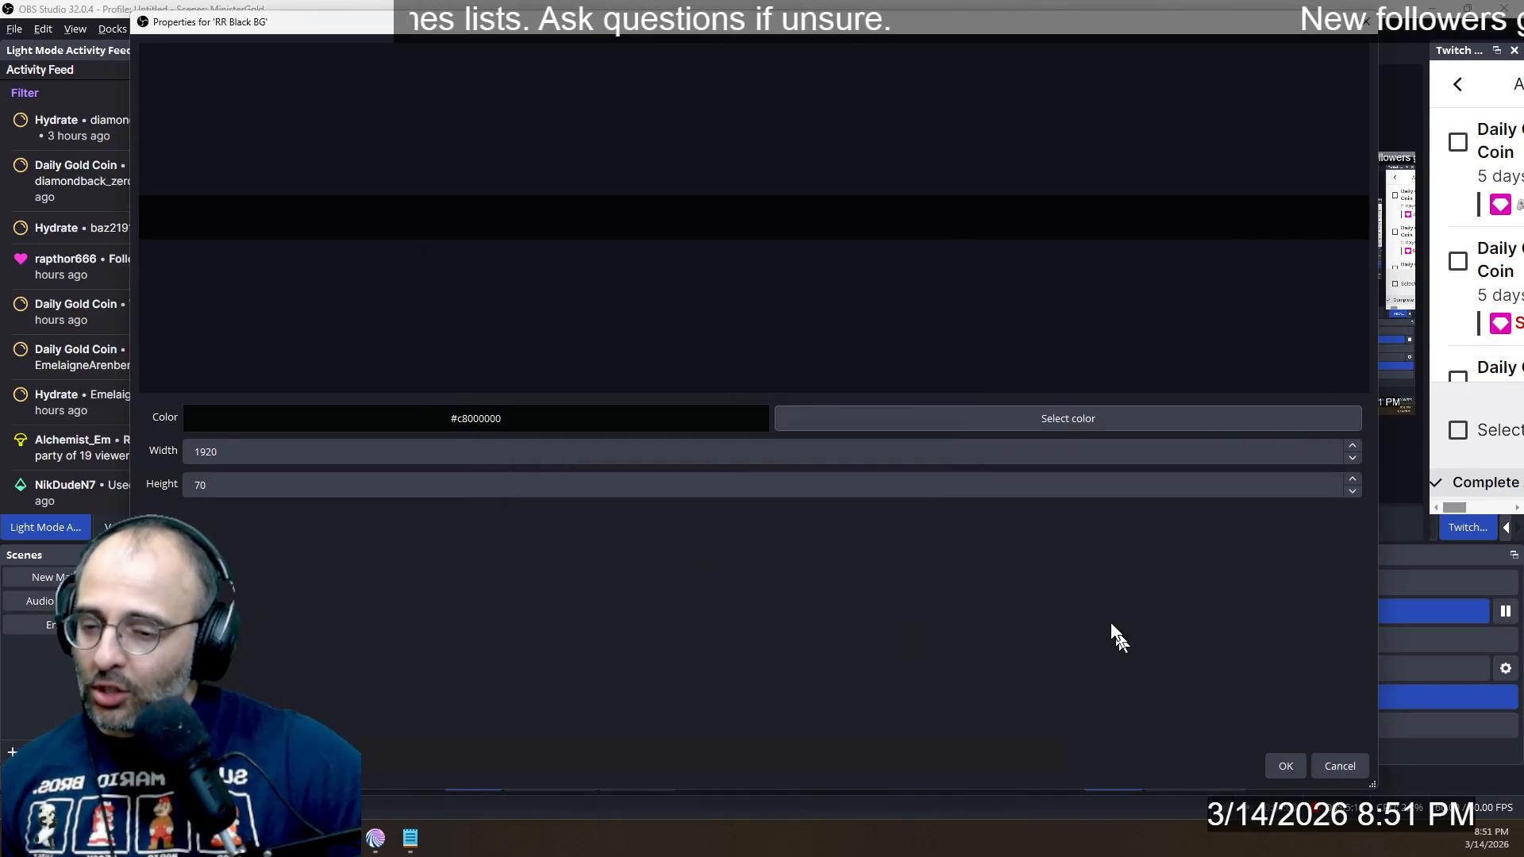
click(1276, 760)
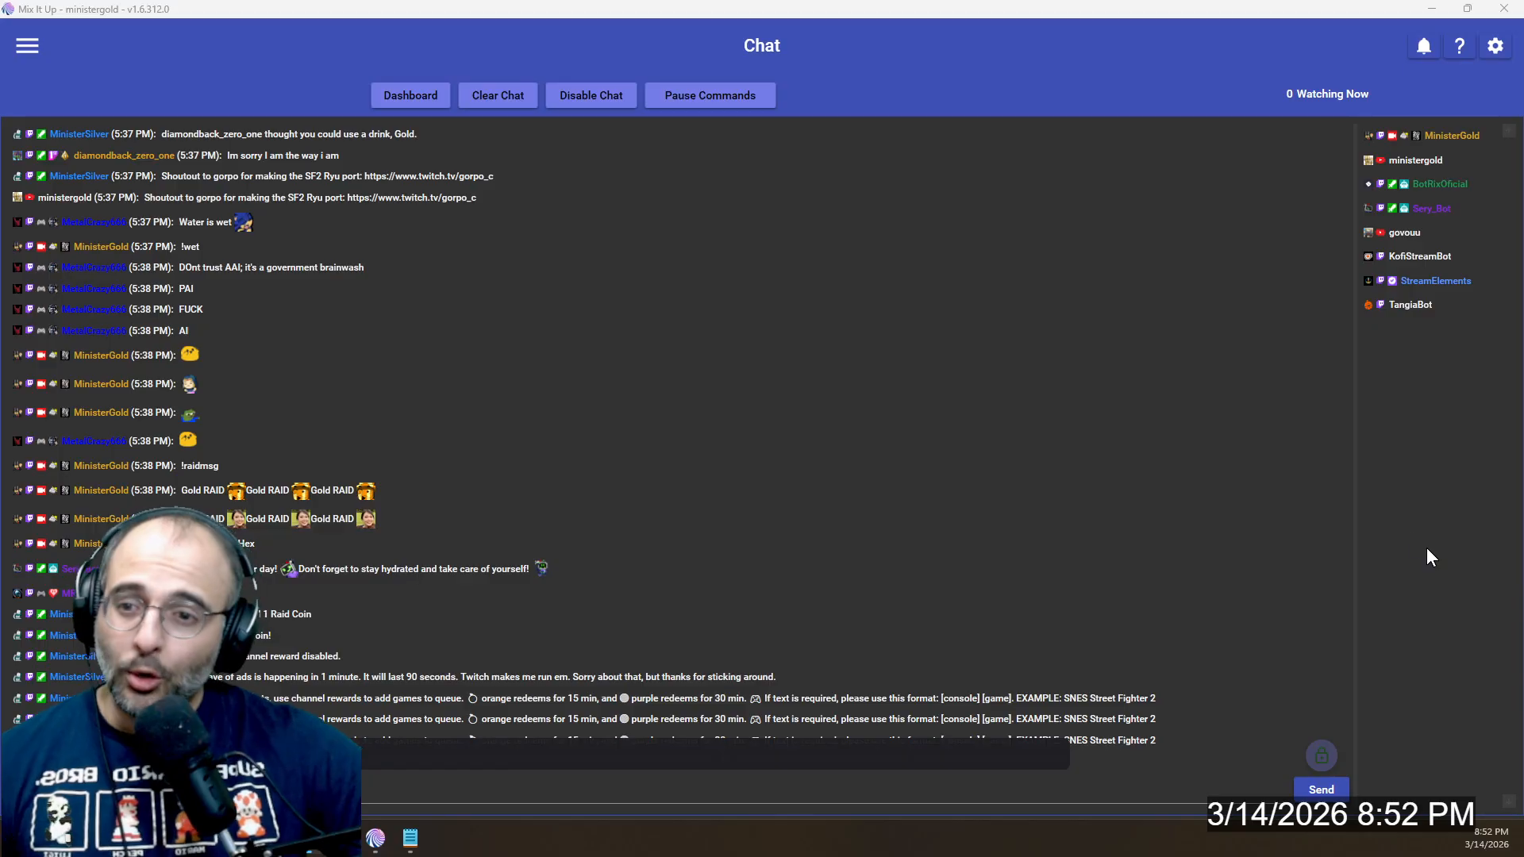
Switch to Mix It Up and open the Retro Reminder timer in the Retro Roulette group for editing.
click(27, 47)
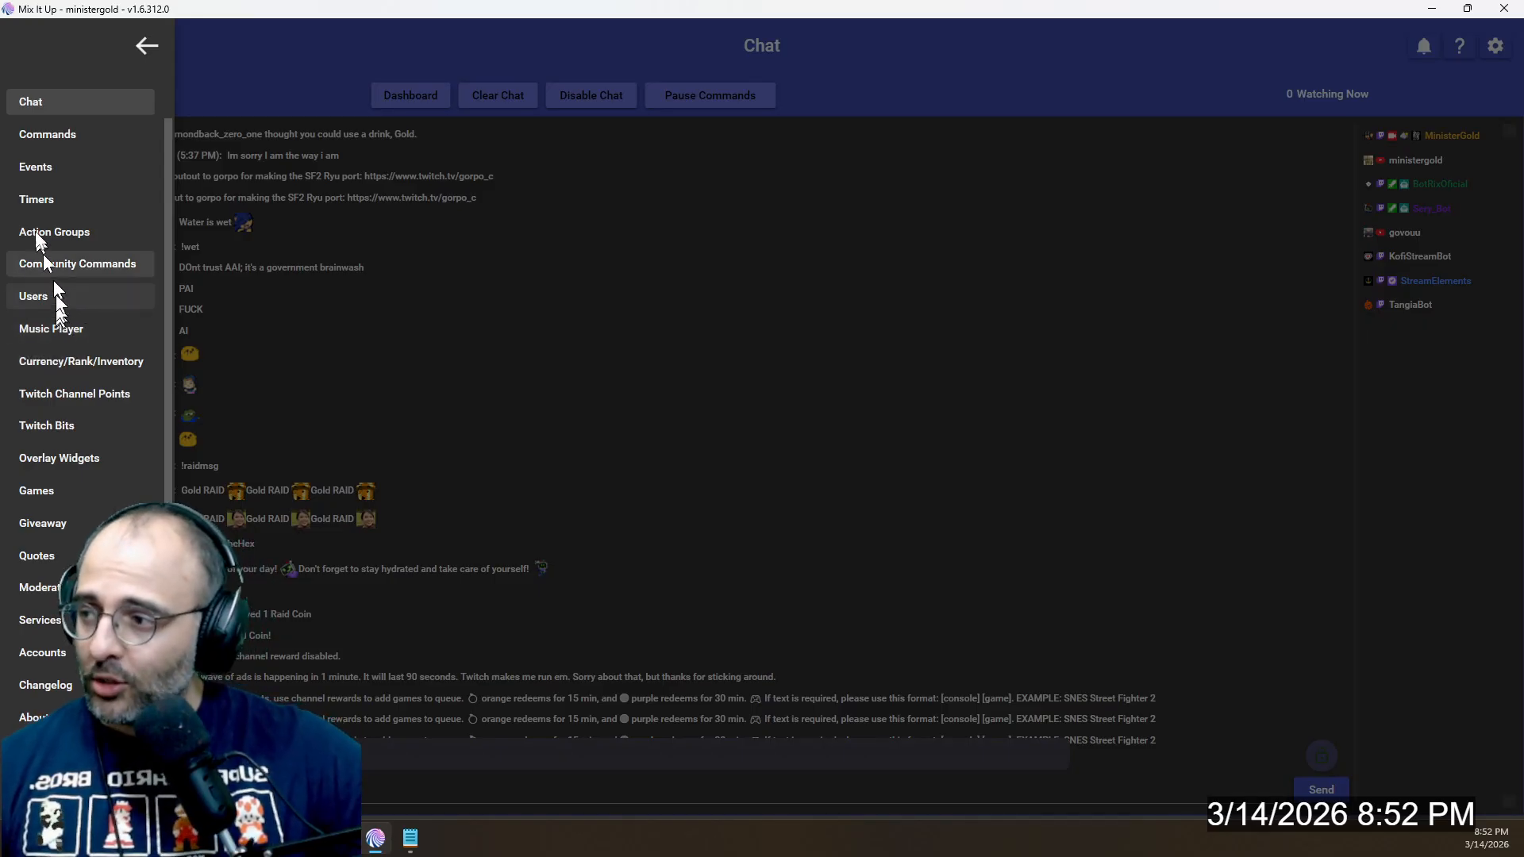
click(70, 203)
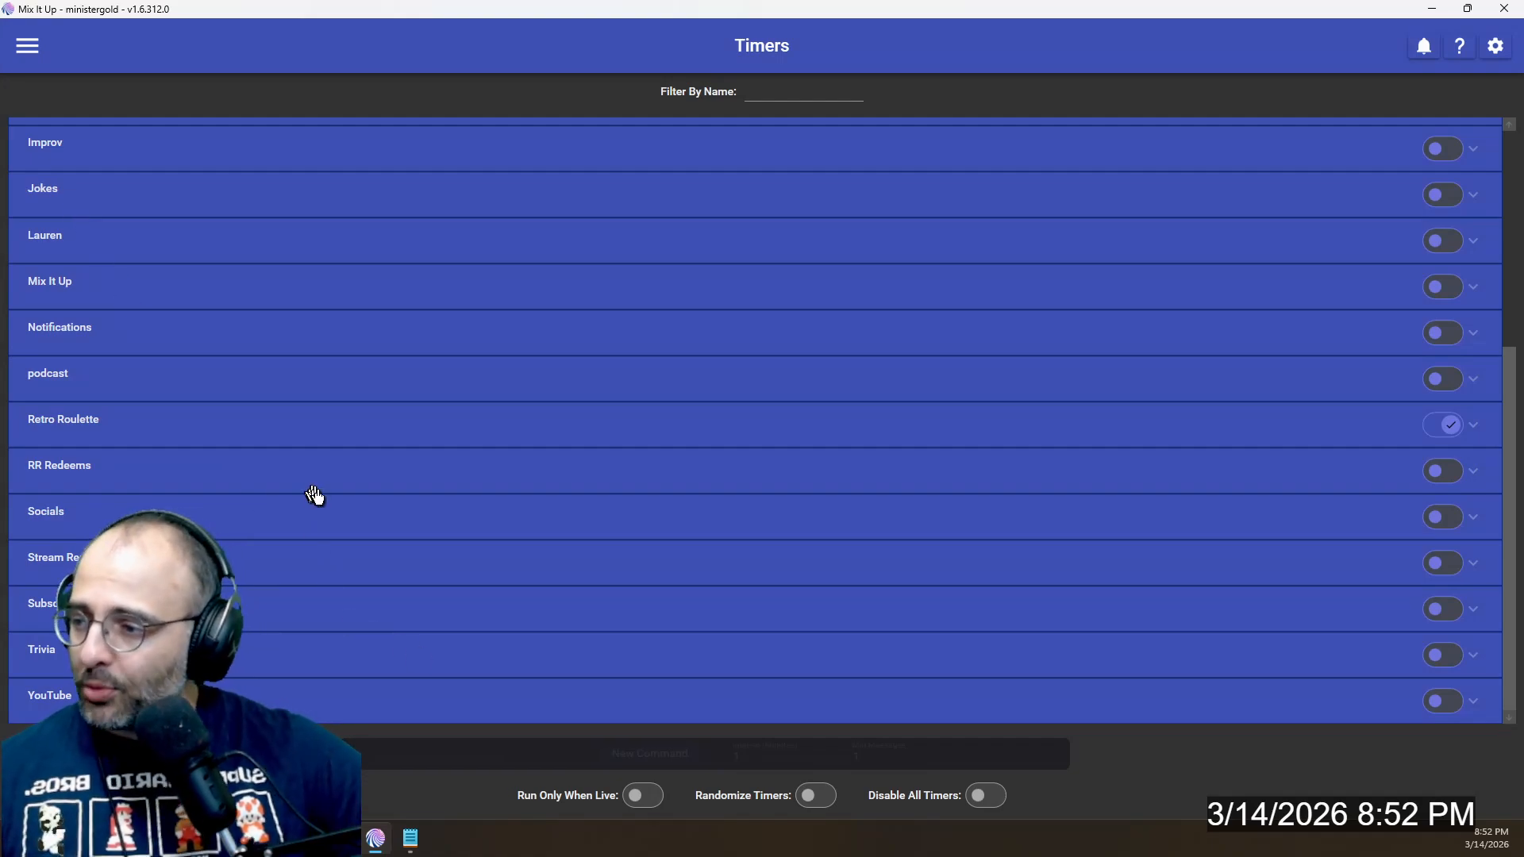
click(301, 429)
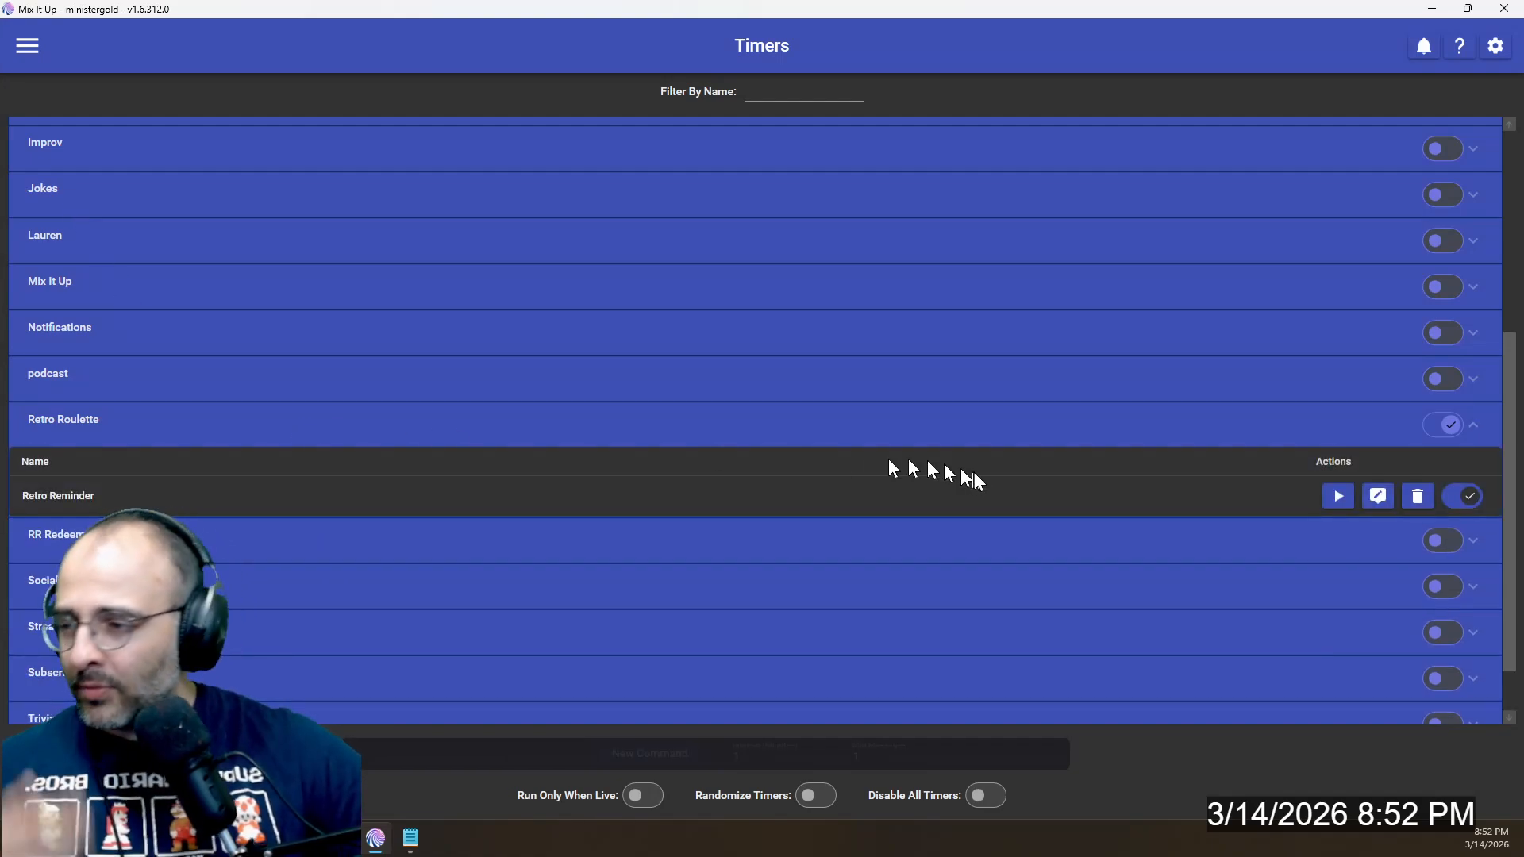
click(1378, 497)
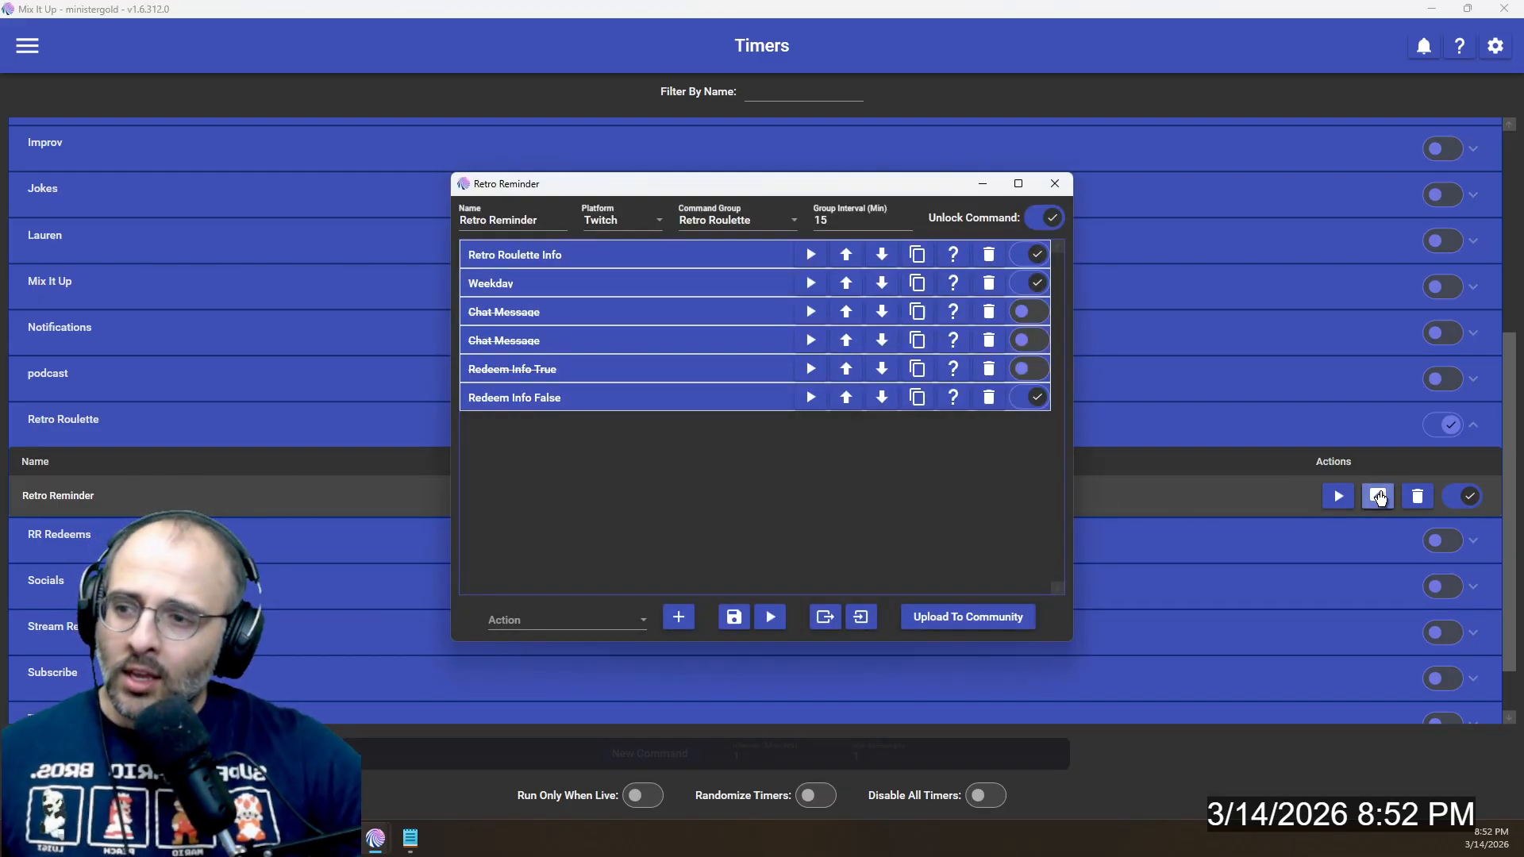
Inspect the Retro Roulette Info conditional and its nested Chat Message, choosing Conditional as the main action type without adding it.
click(606, 256)
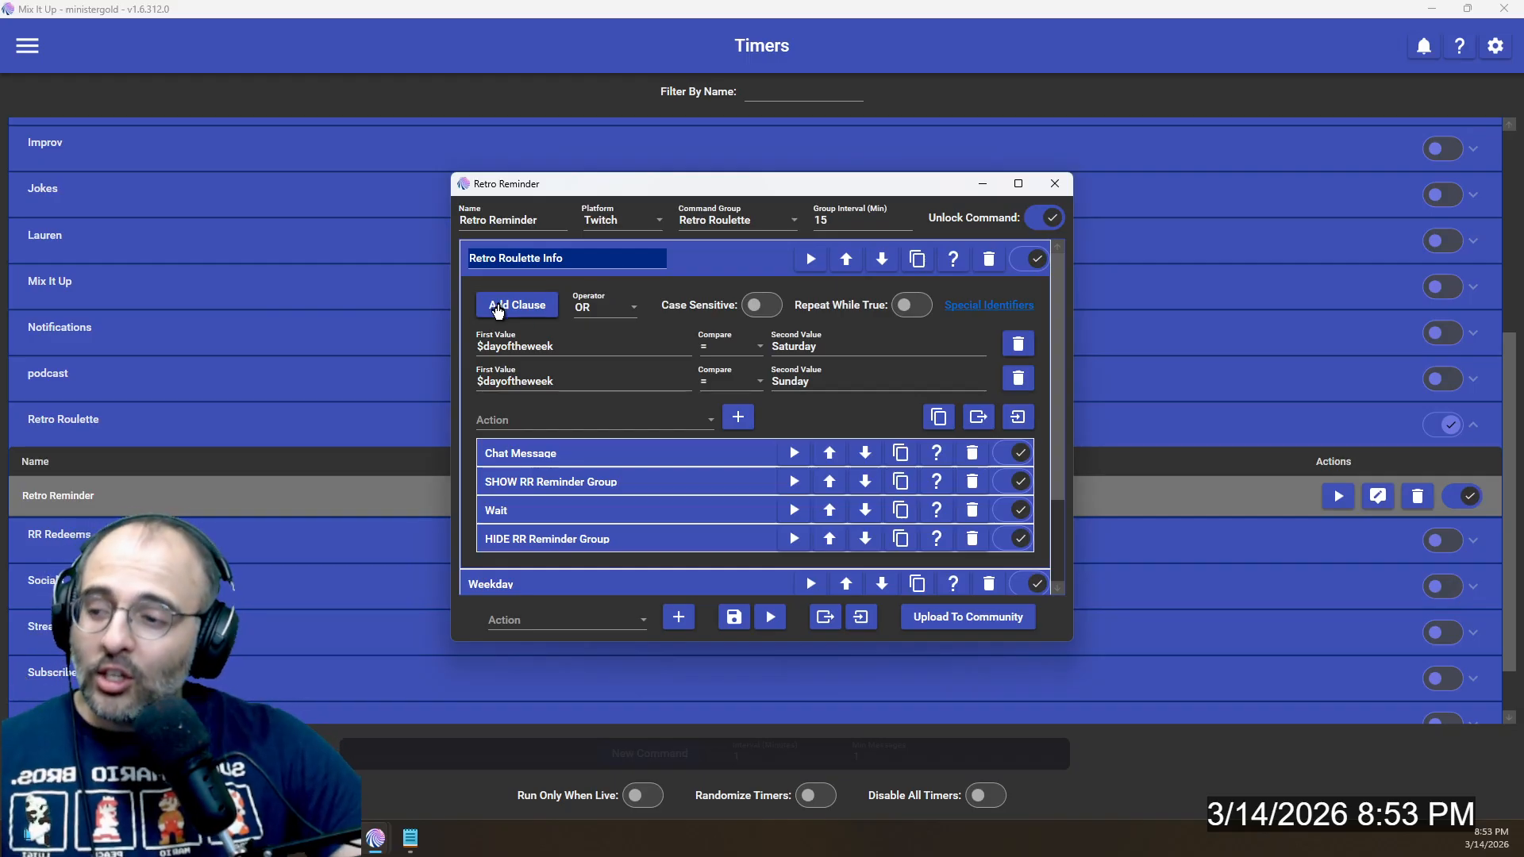
click(555, 619)
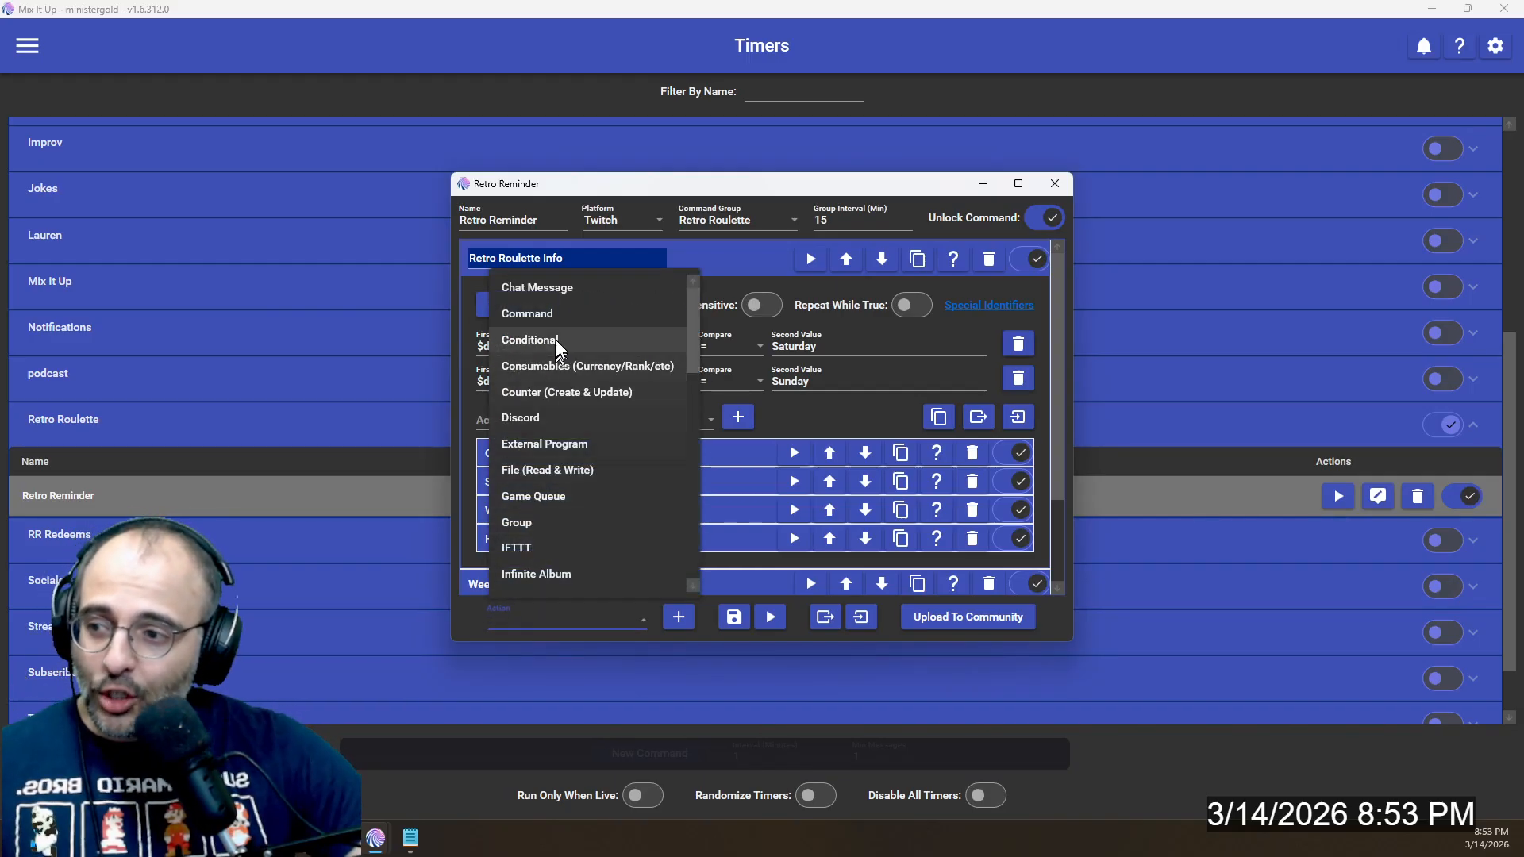
click(516, 340)
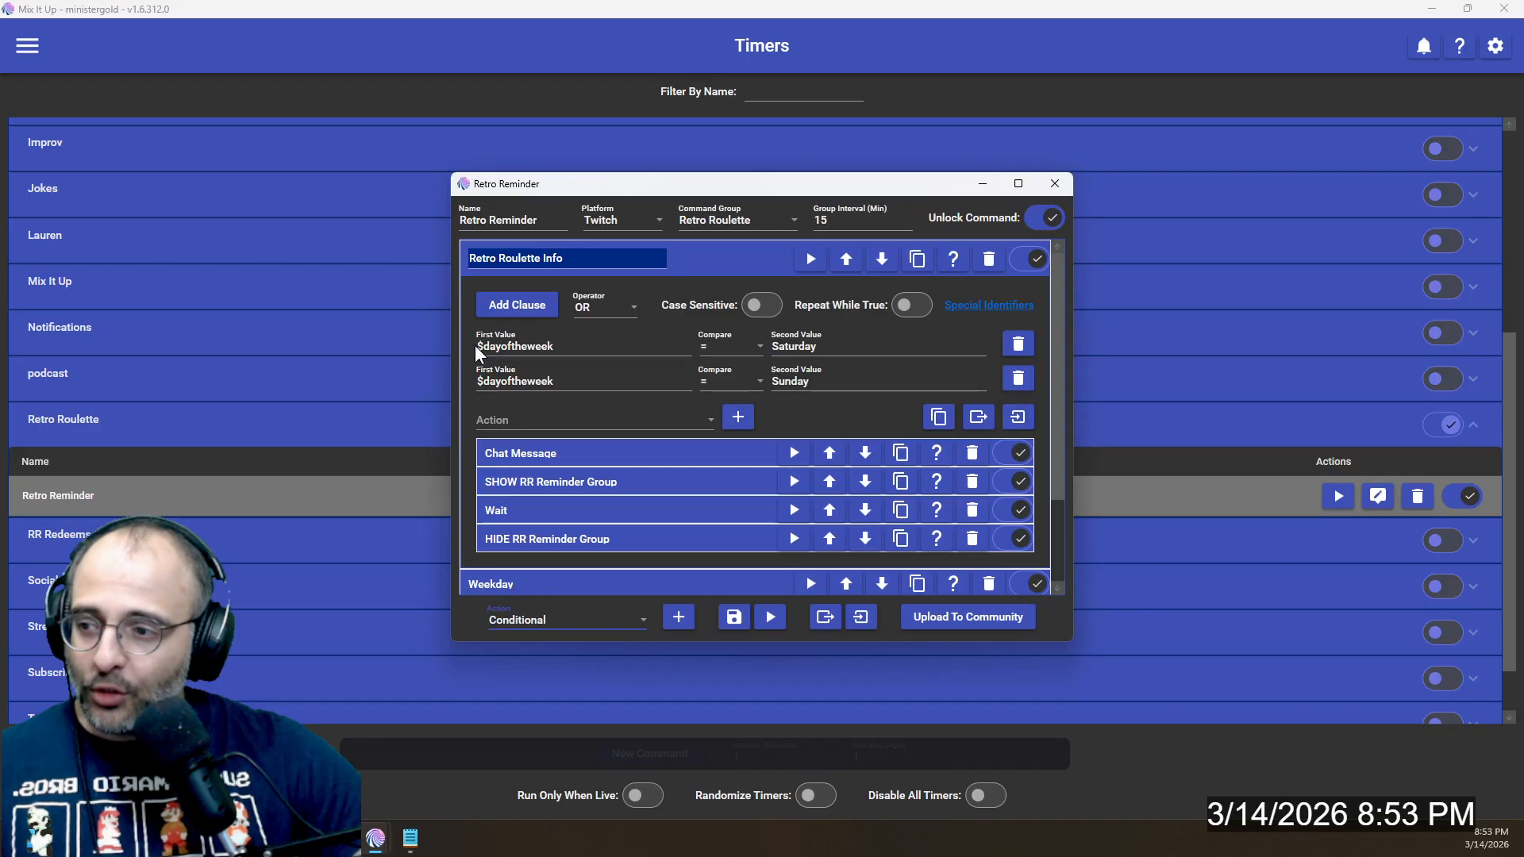
click(589, 458)
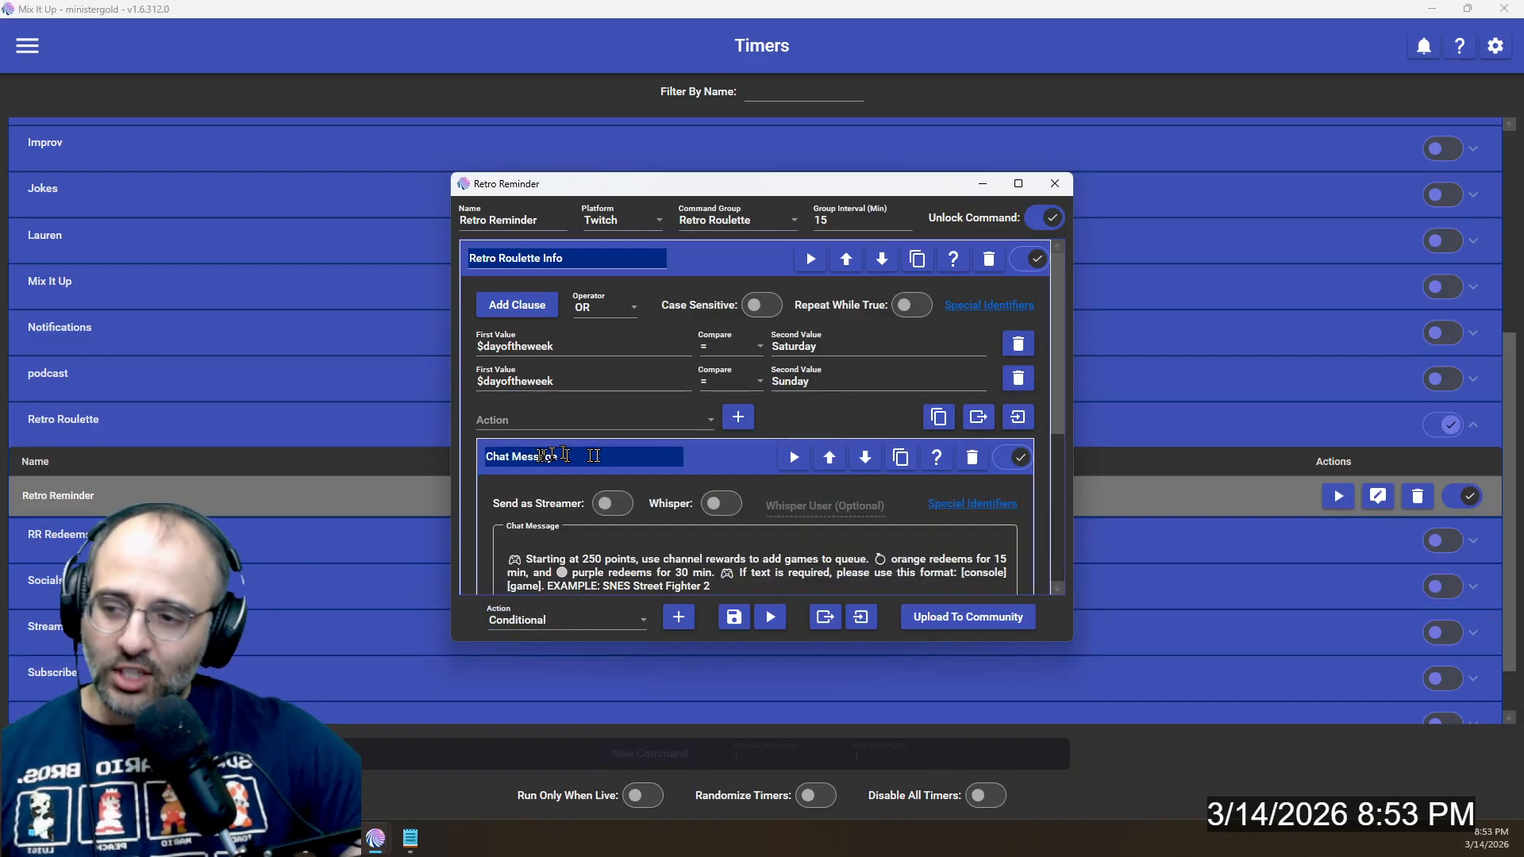
click(738, 455)
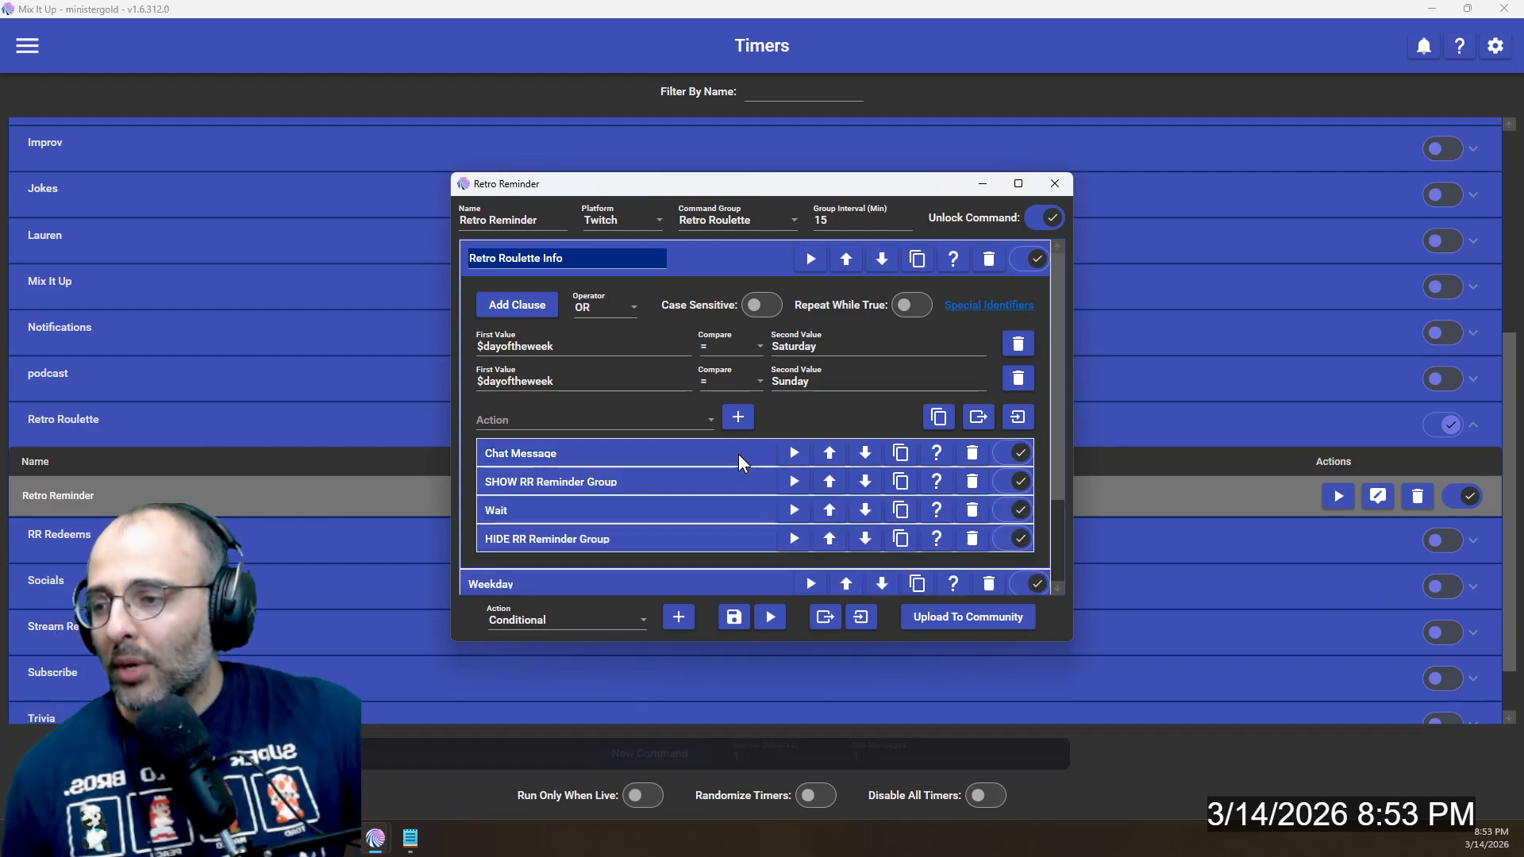
Choose Streaming Software as the nested action type without adding it, and inspect the SHOW RR Reminder Group action's source visibility settings.
click(603, 418)
scroll(591, 508, down, 5)
scroll(585, 512, down, 4)
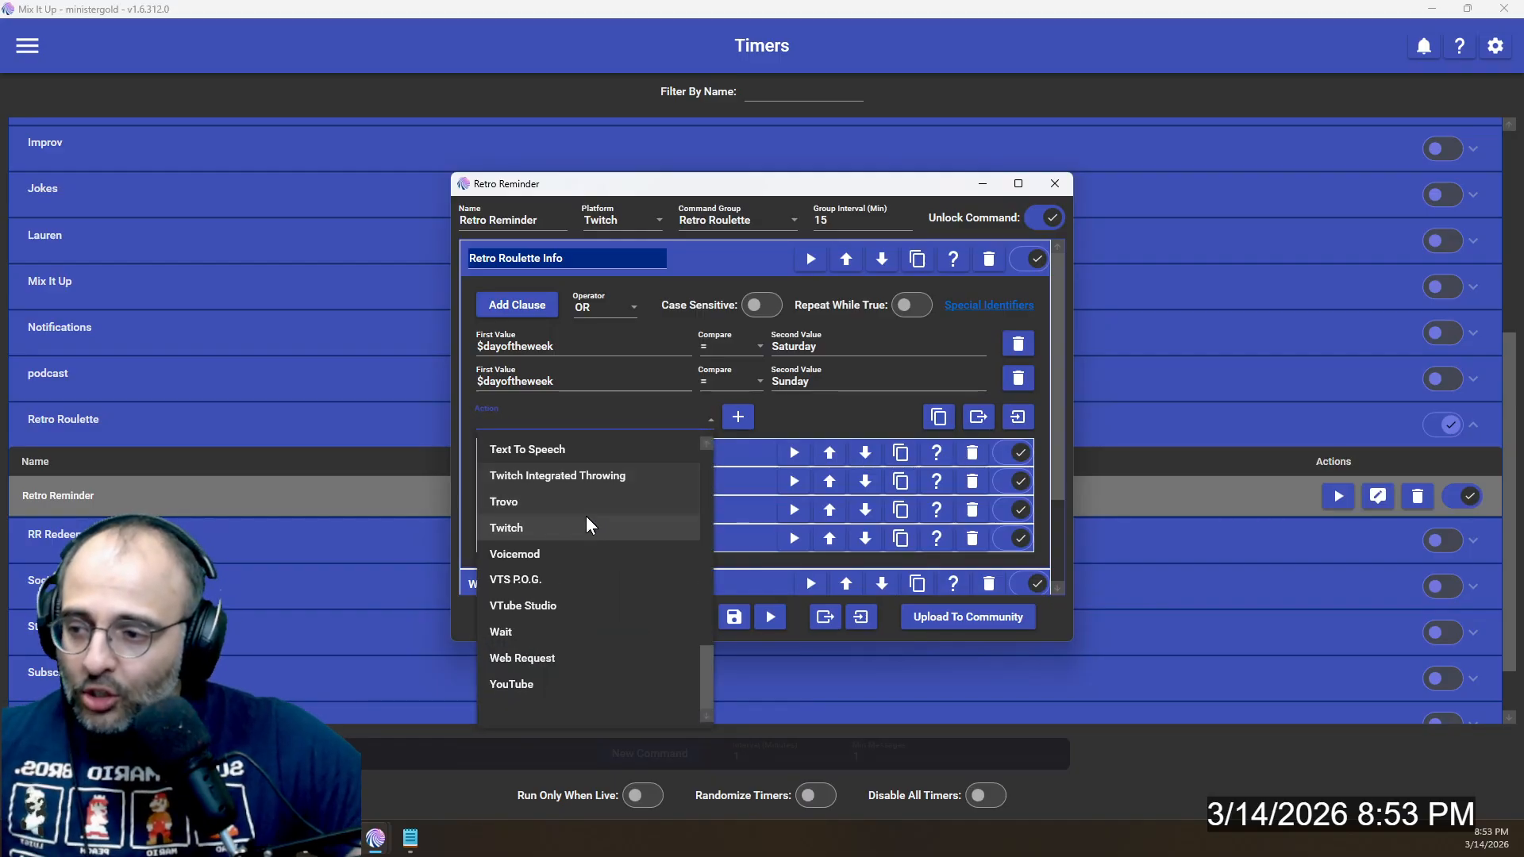
scroll(595, 514, up, 2)
click(592, 553)
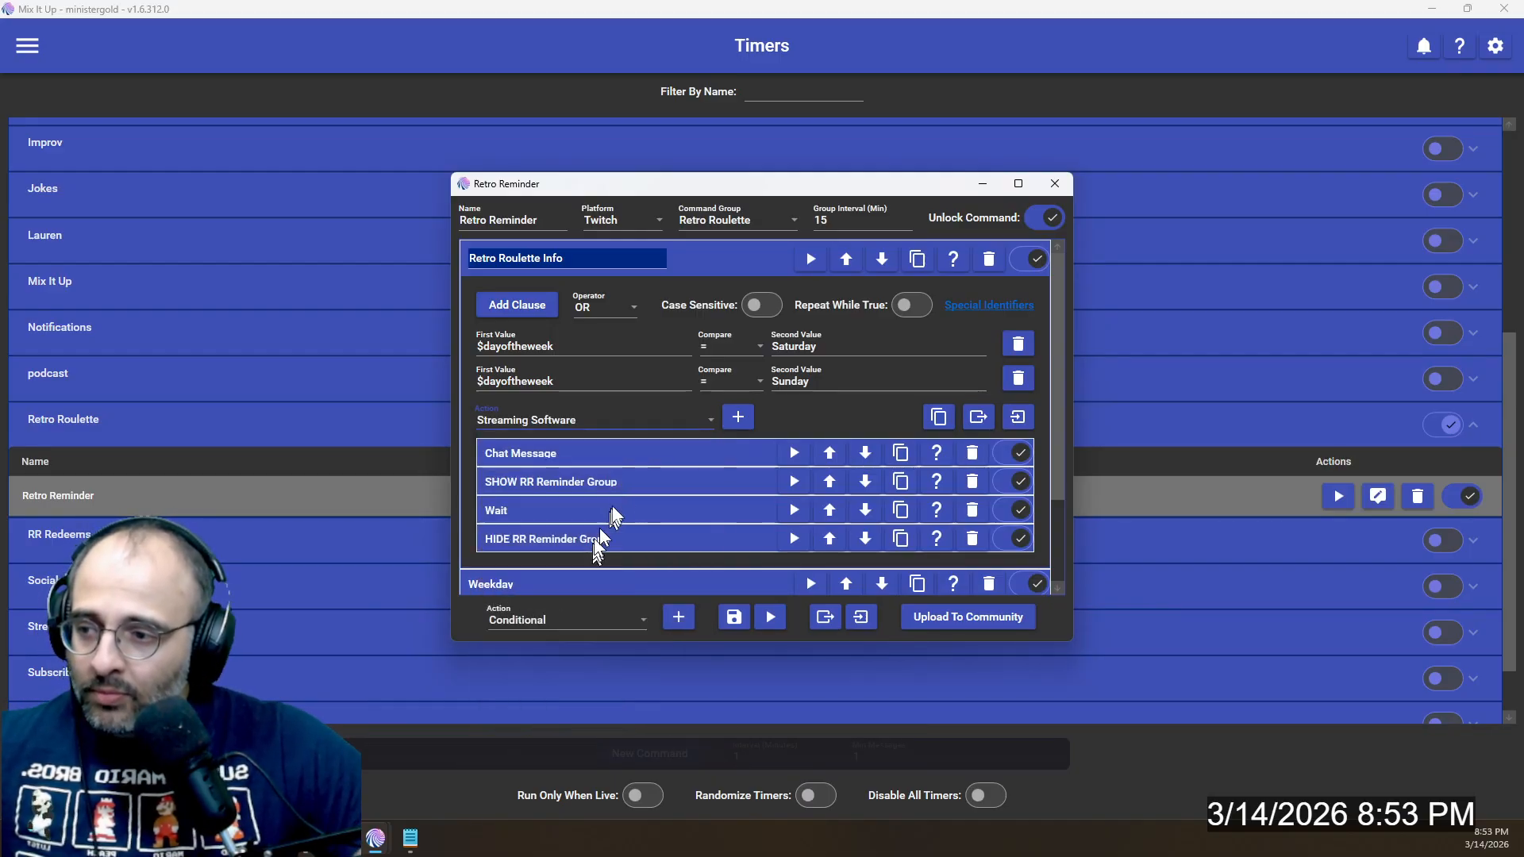
click(689, 474)
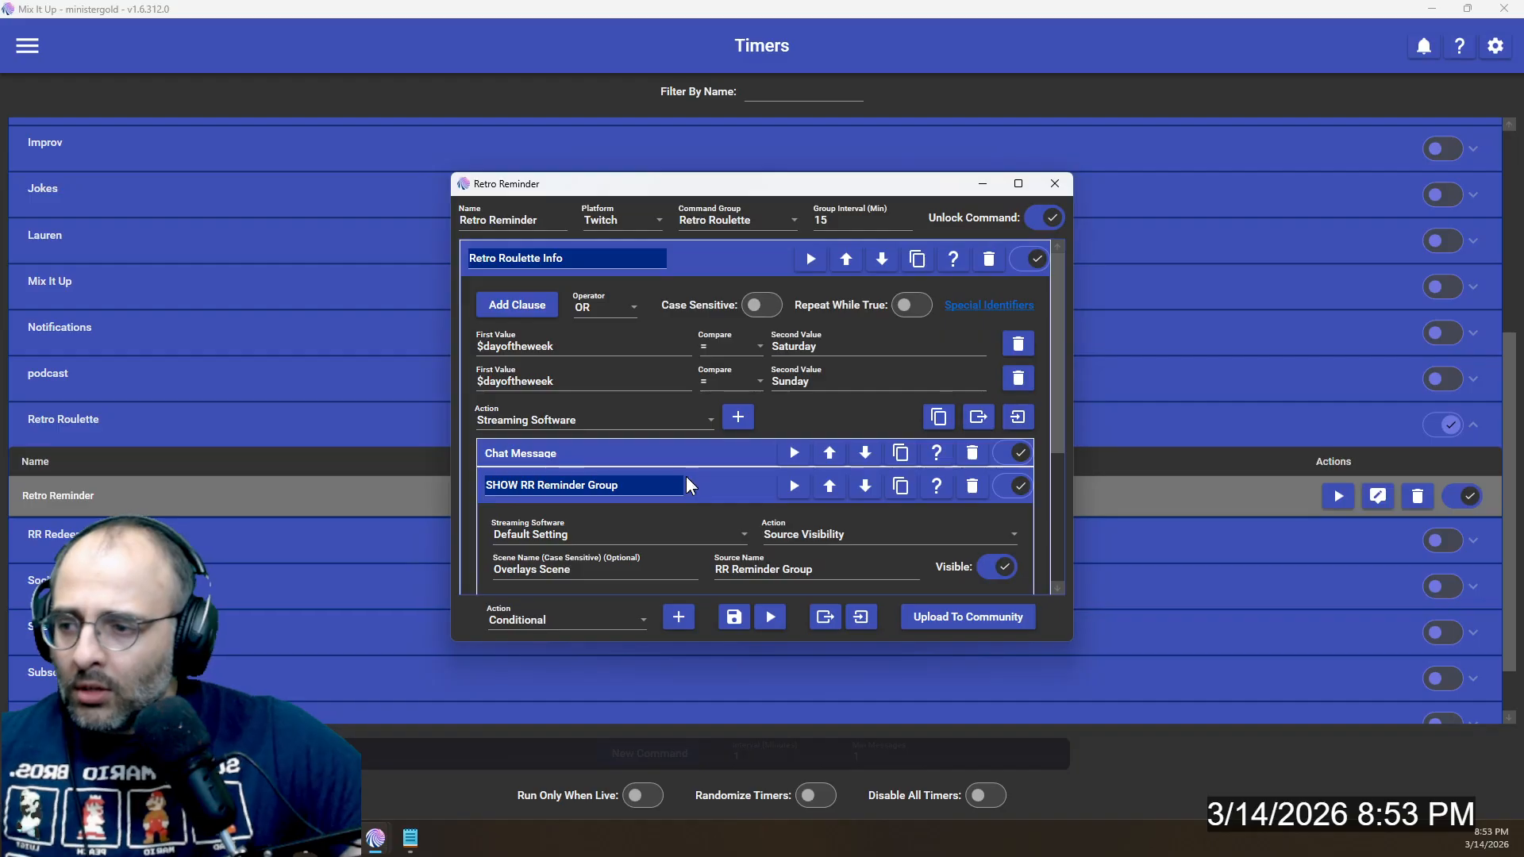
scroll(674, 478, down, 2)
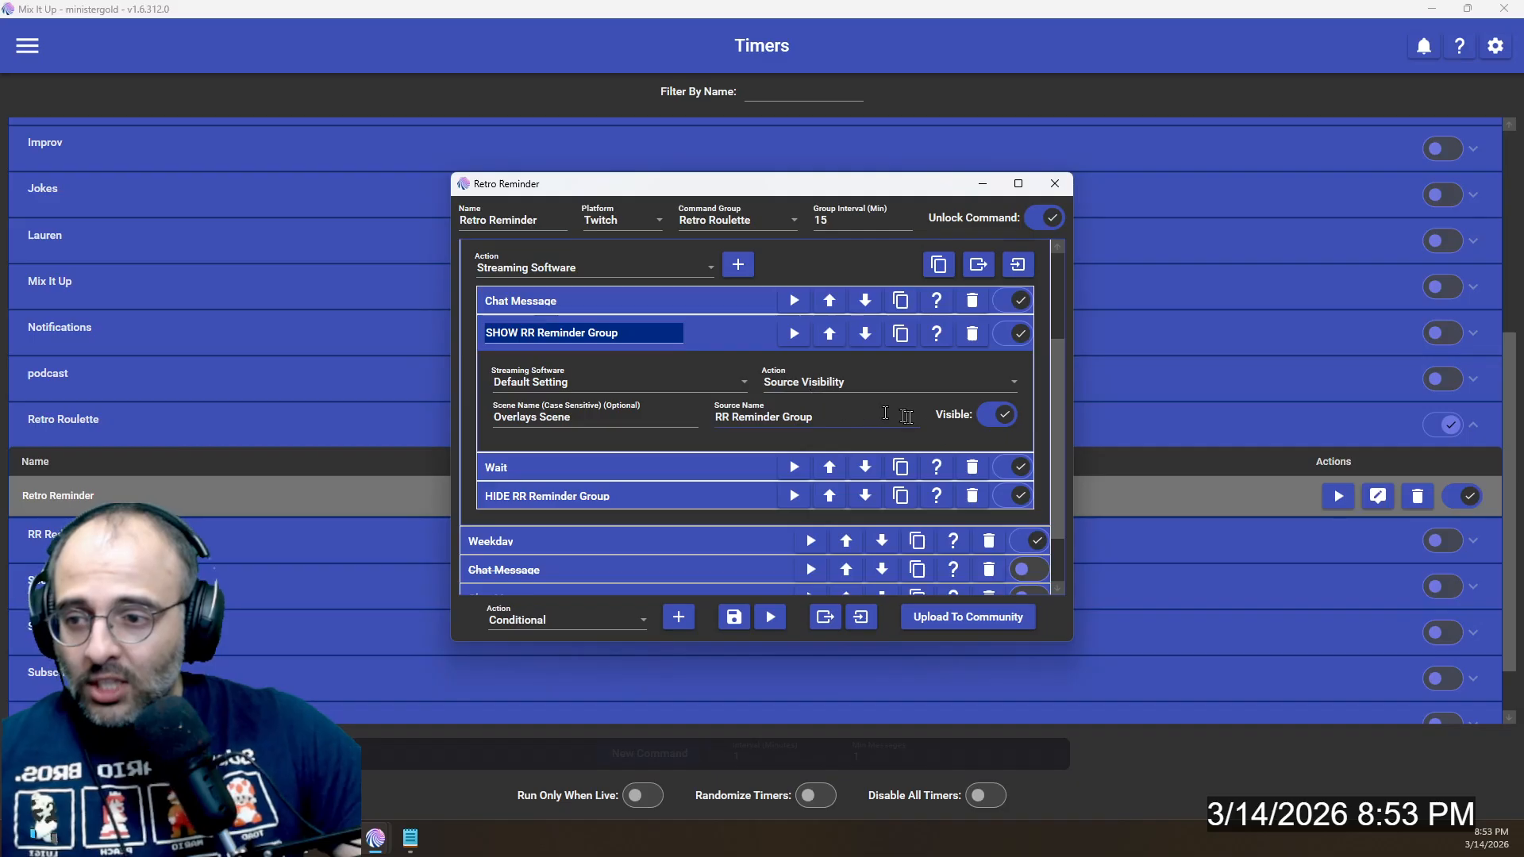
Choose Wait as the nested action type without adding it, and inspect the existing Wait action's duration.
click(722, 332)
click(579, 306)
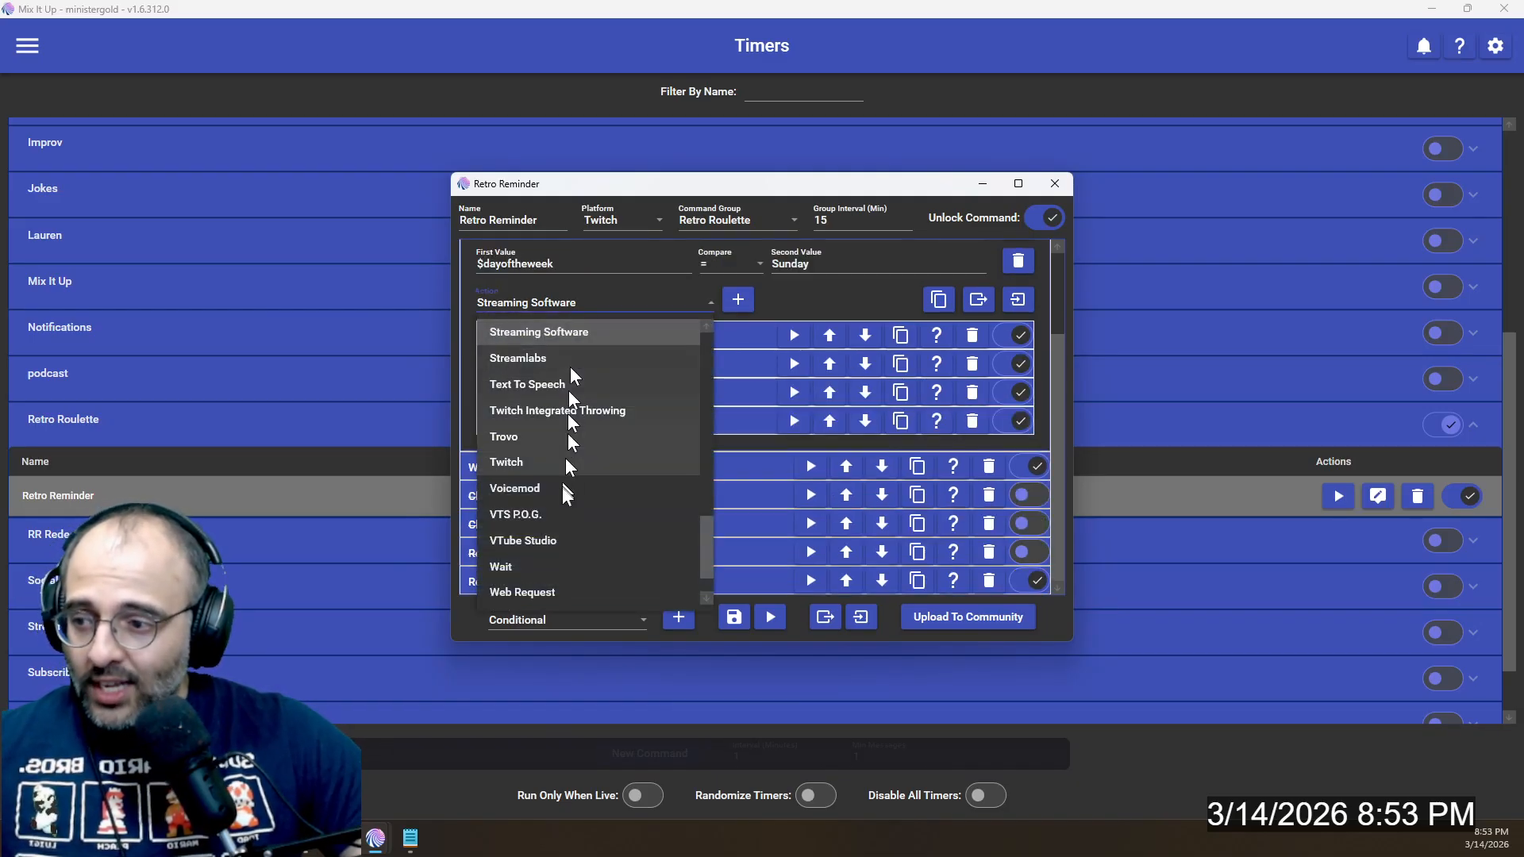
click(552, 567)
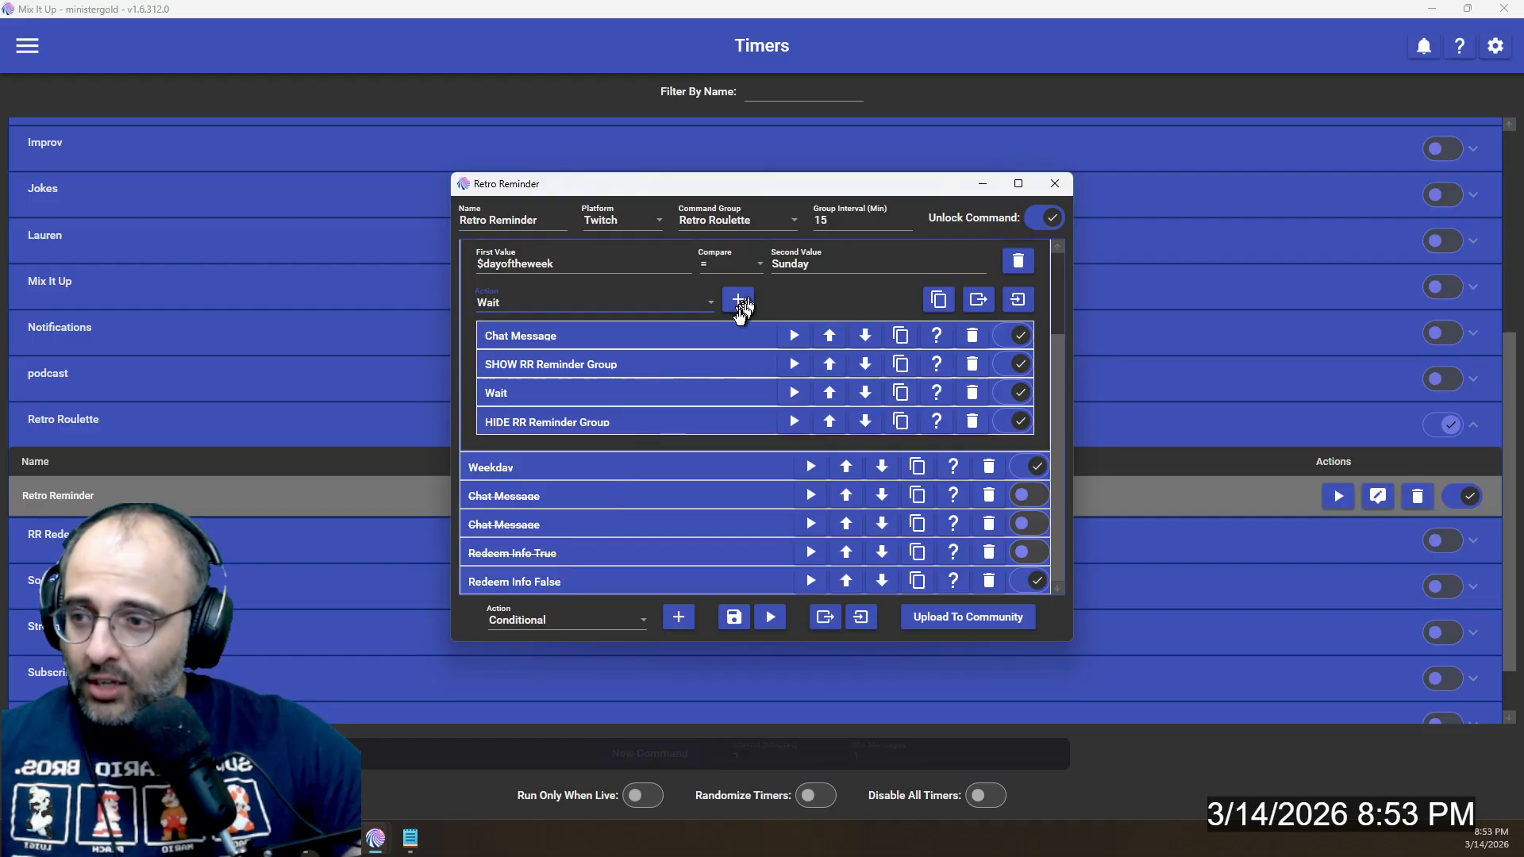
click(680, 392)
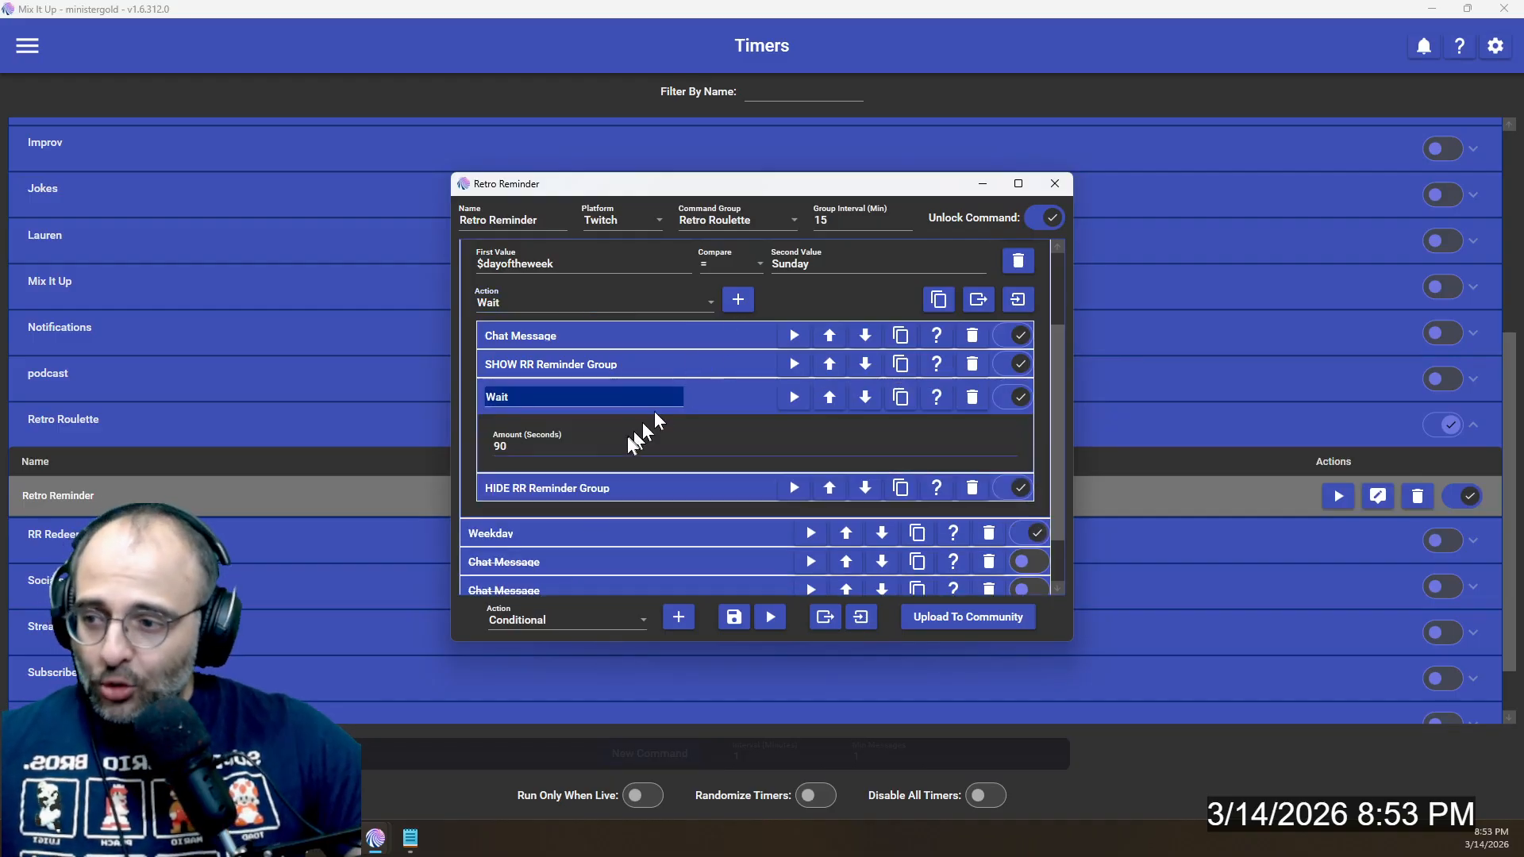
click(732, 396)
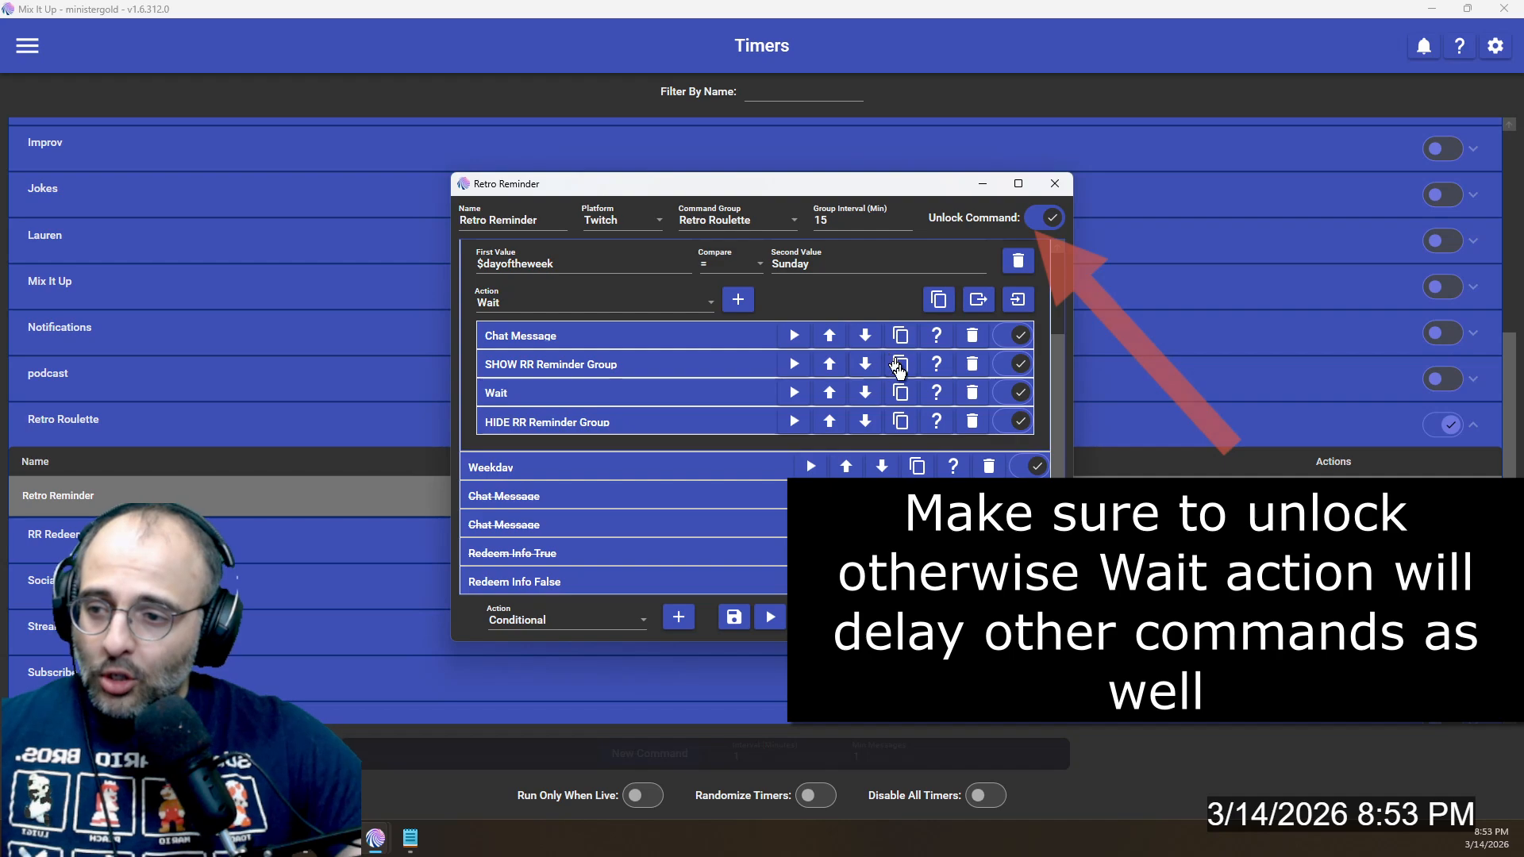
Inspect the HIDE RR Reminder Group action's source visibility settings and close the Retro Reminder command without saving.
click(750, 423)
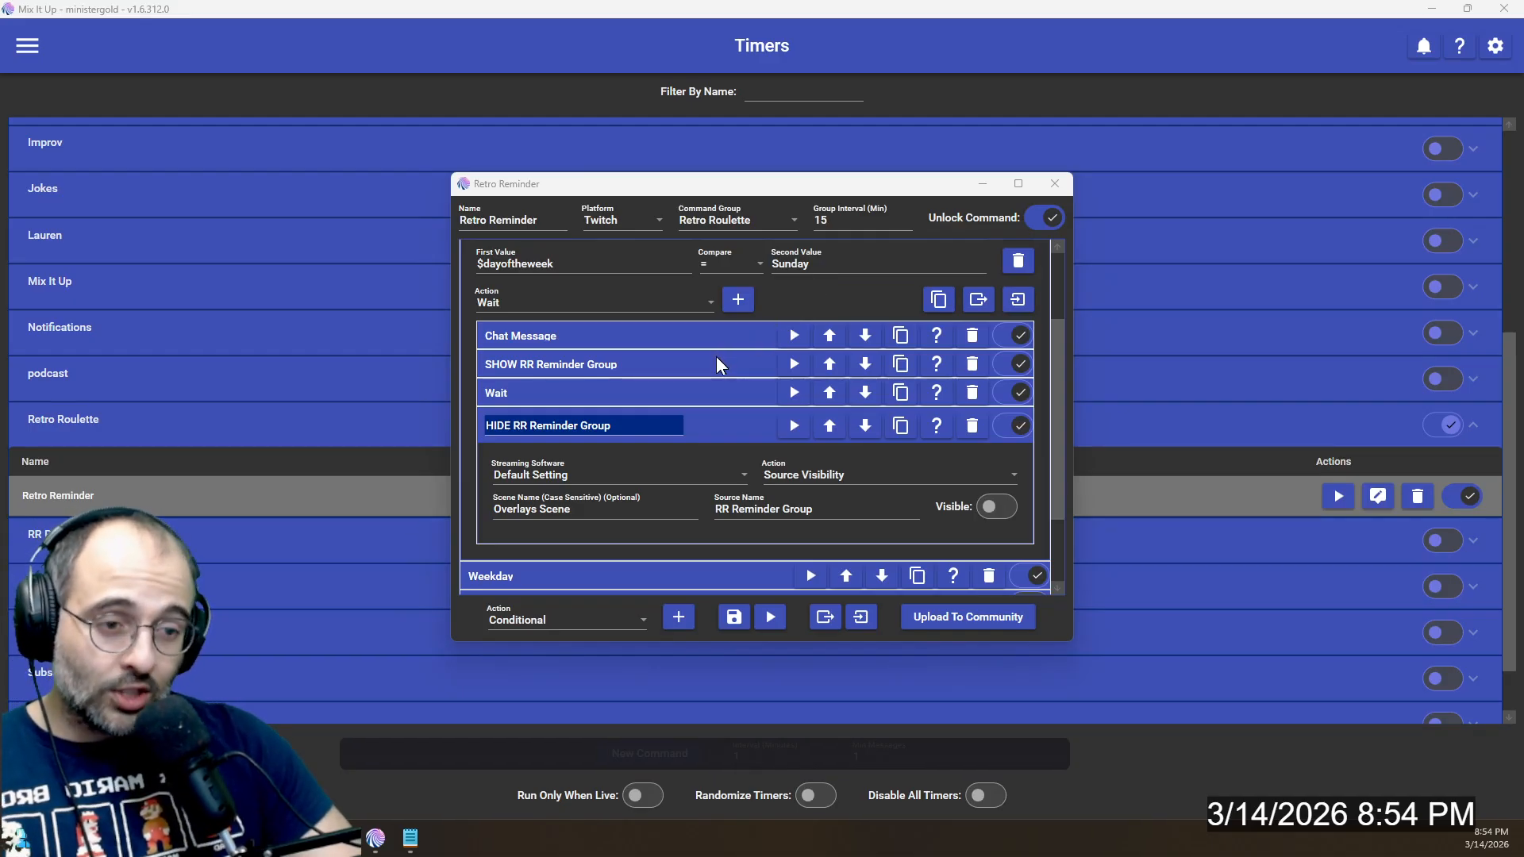
scroll(718, 365, up, 3)
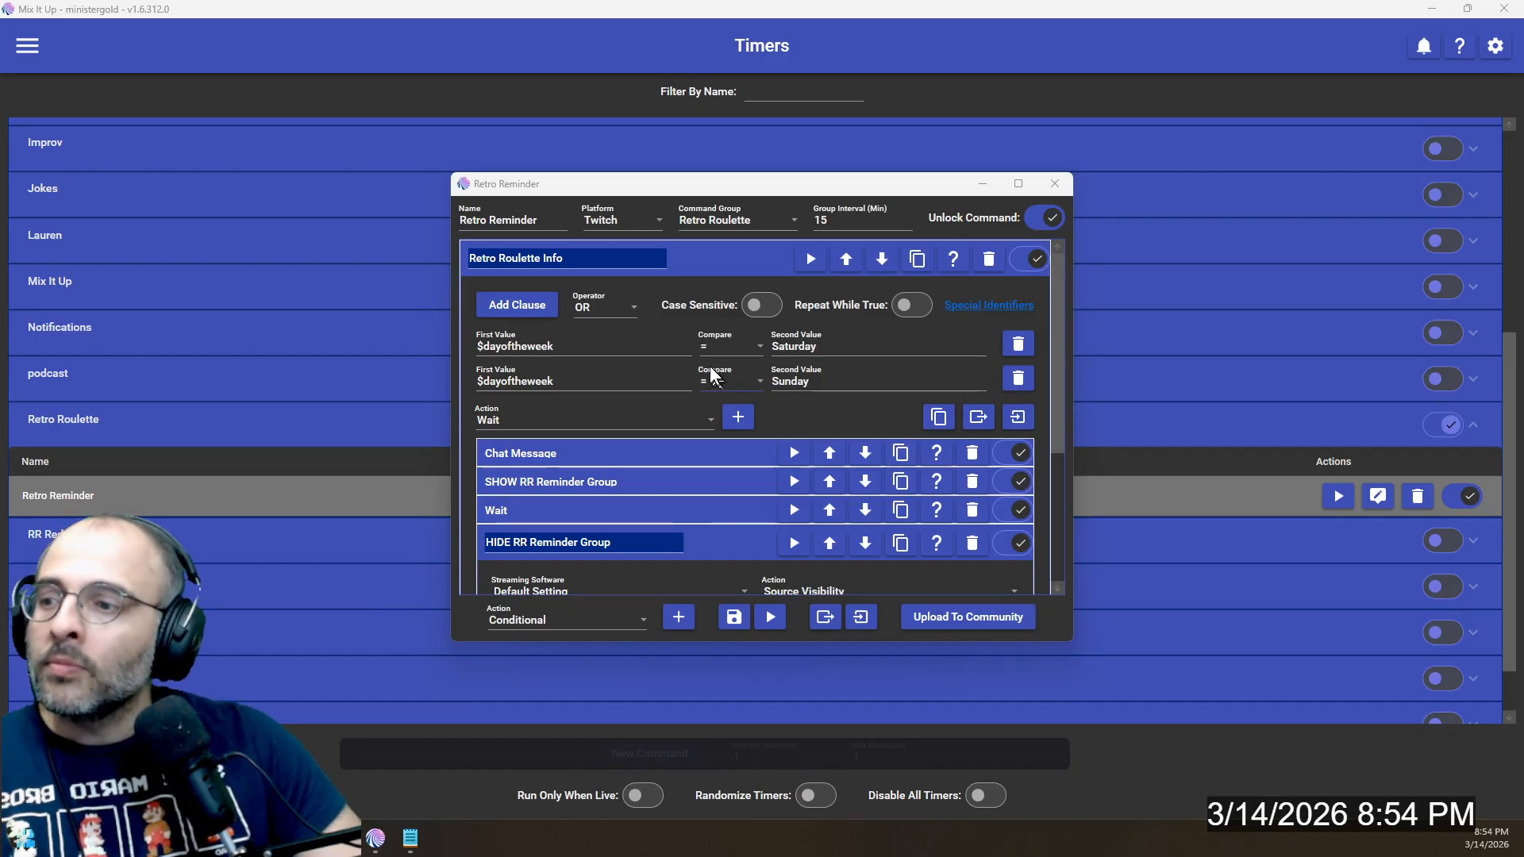
click(1054, 184)
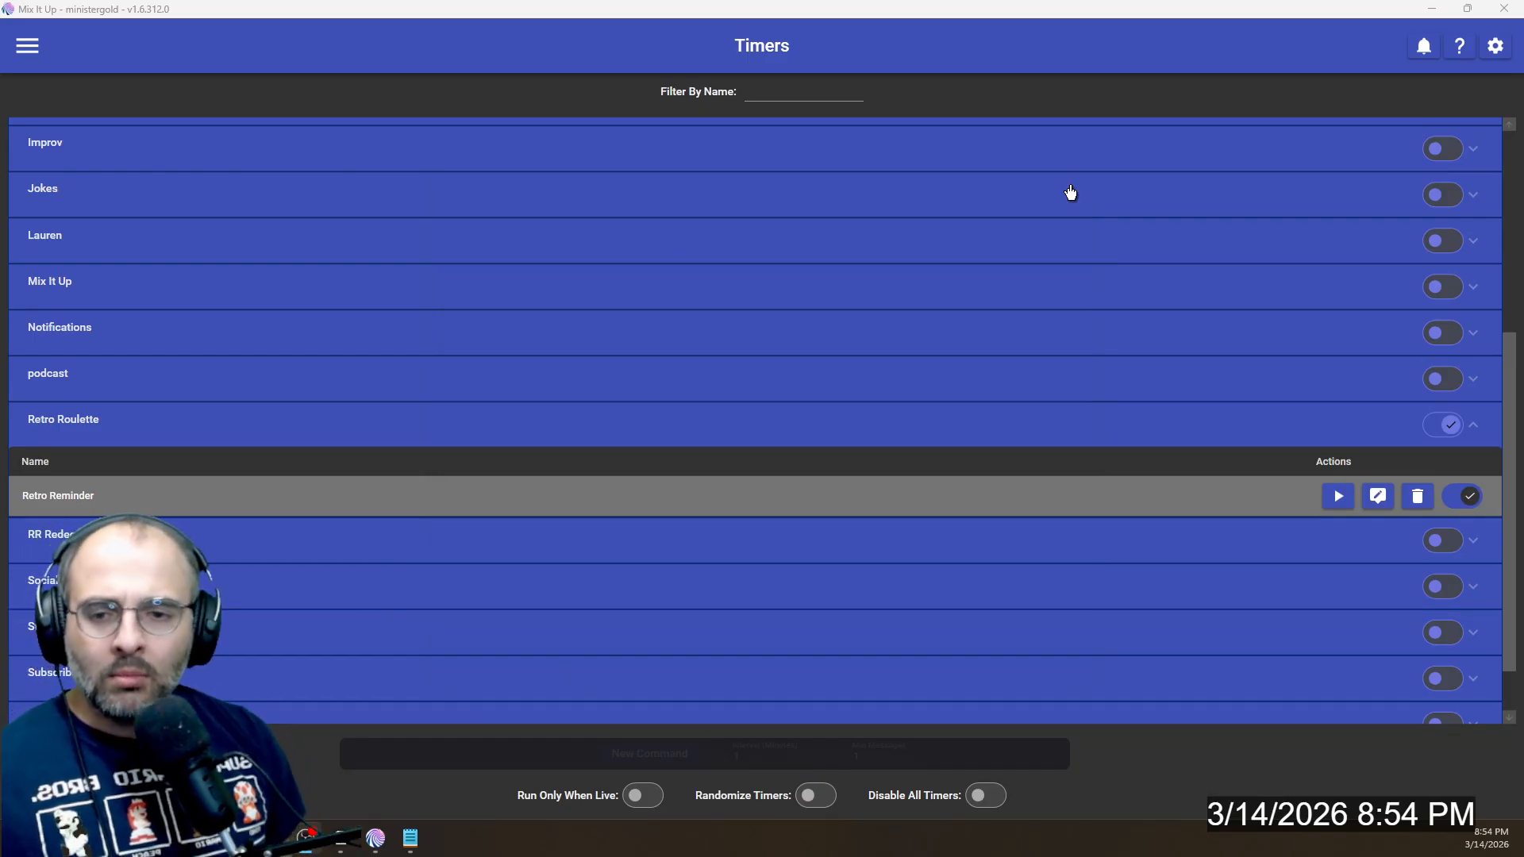